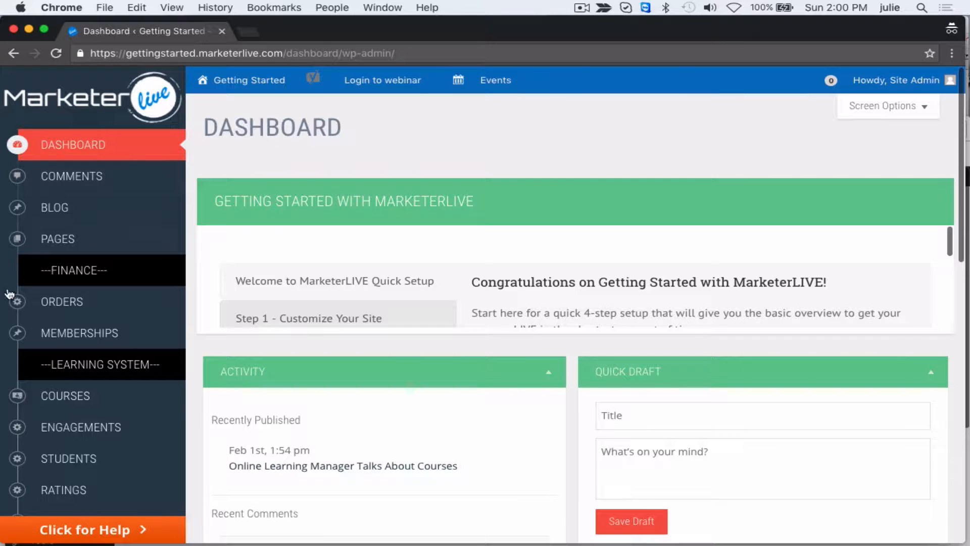
- Open the list of course lessons and look through its entries
mouse_move(68, 396)
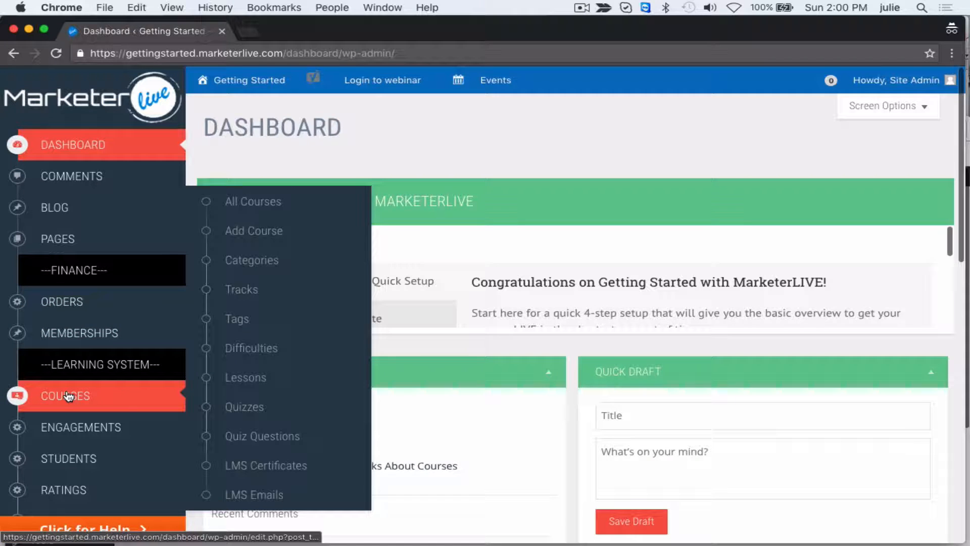
left_click(237, 379)
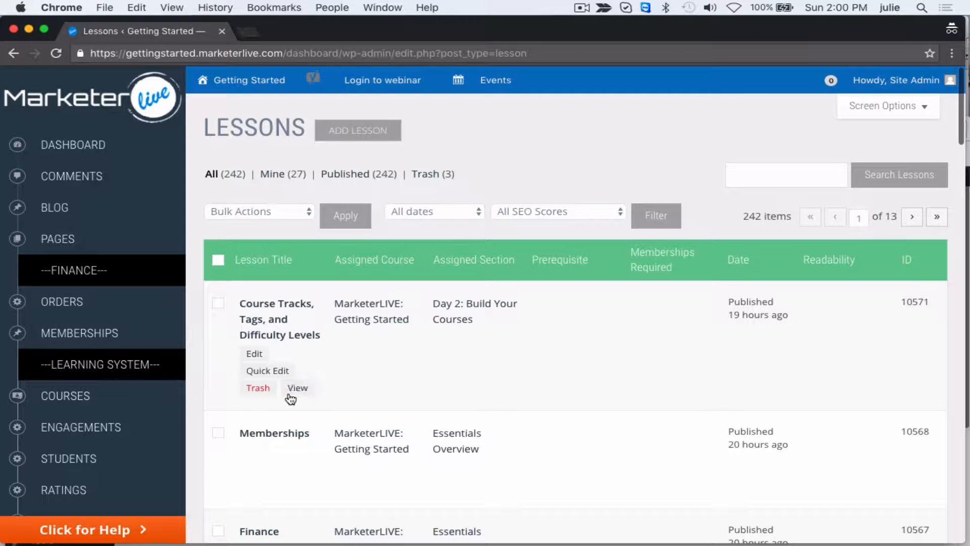
scroll(288, 397, "down", 6)
scroll(291, 399, "down", 6)
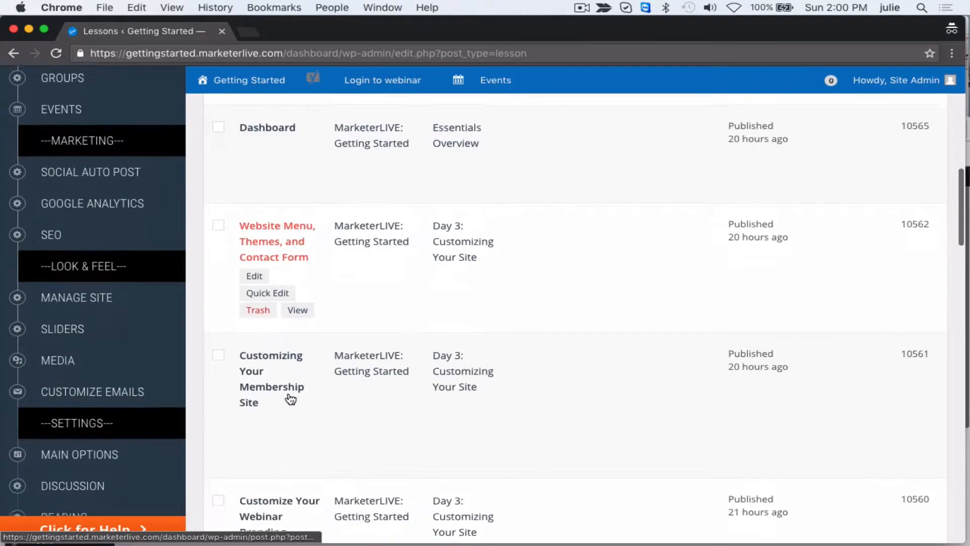
scroll(291, 400, "up", 8)
scroll(291, 400, "up", 5)
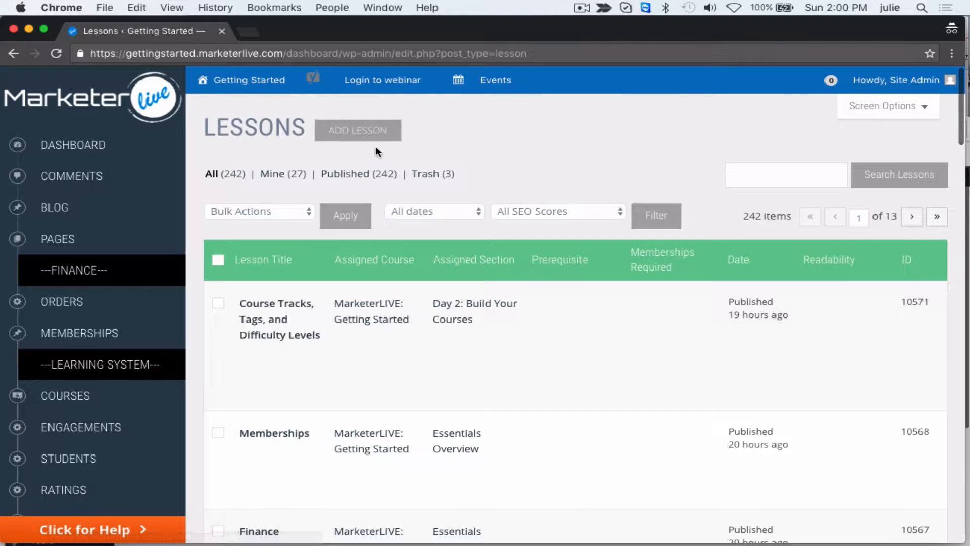
- Examine the bulk action choices, the date and SEO score filters, and the search field of the lessons list
left_click(298, 211)
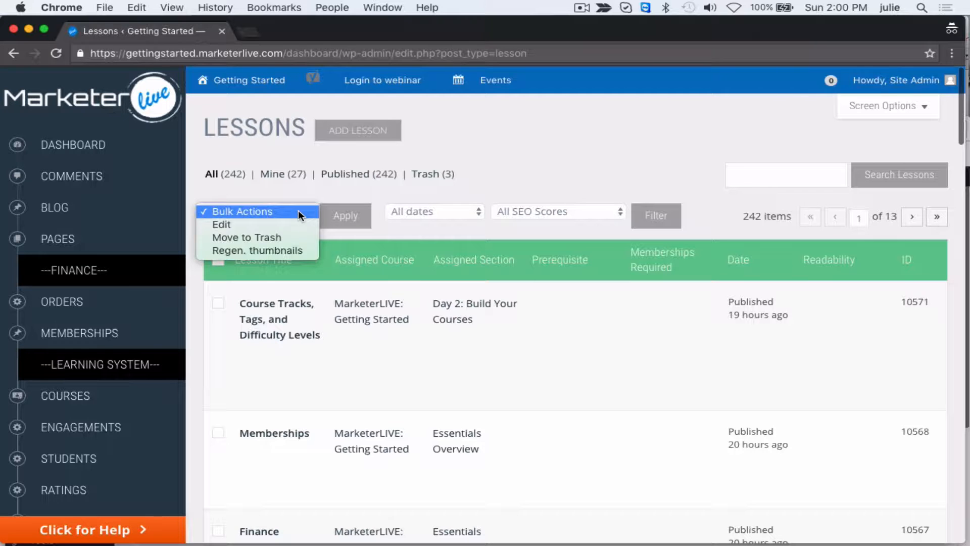
left_click(298, 211)
left_click(436, 214)
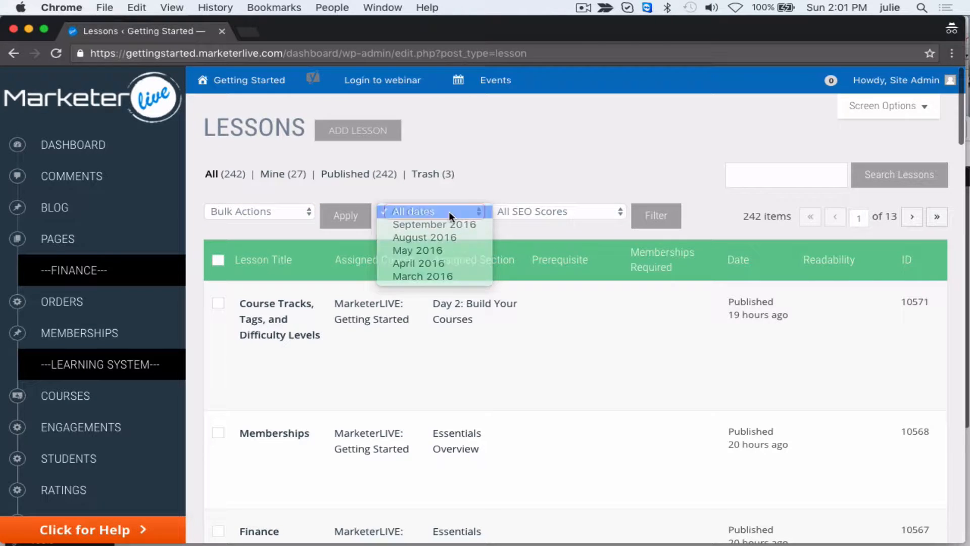
left_click(449, 211)
left_click(512, 204)
left_click(512, 188)
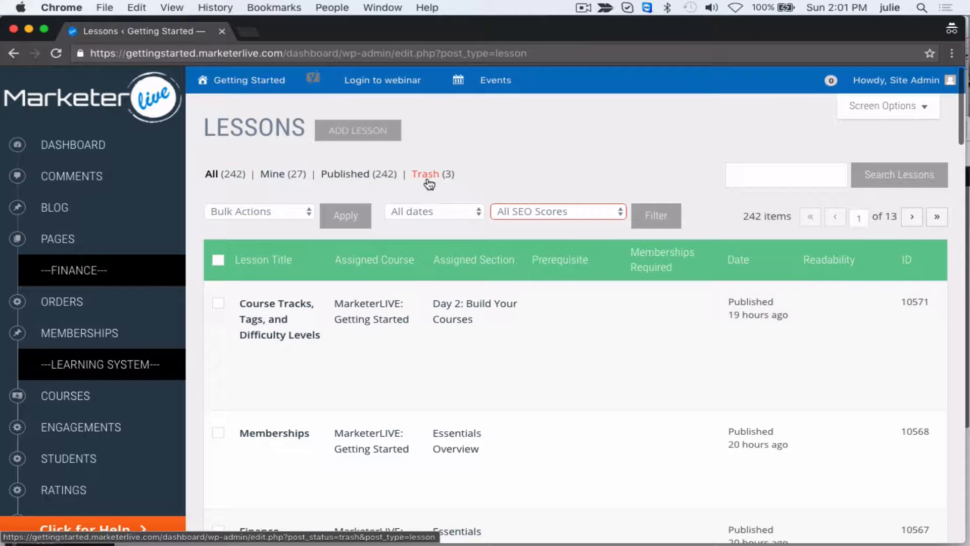
left_click(786, 185)
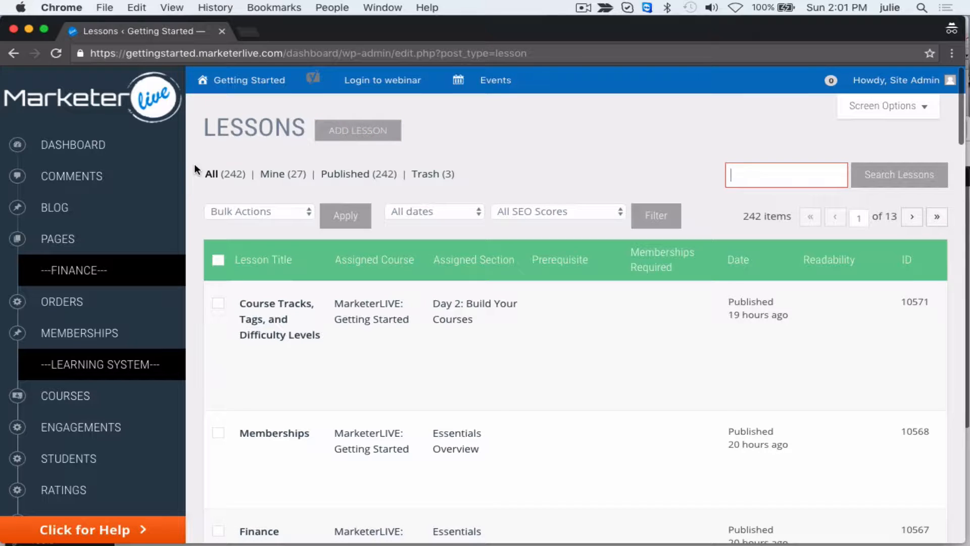
- Open the quiz questions list and start adding a new question
scroll(191, 169, "down", 5)
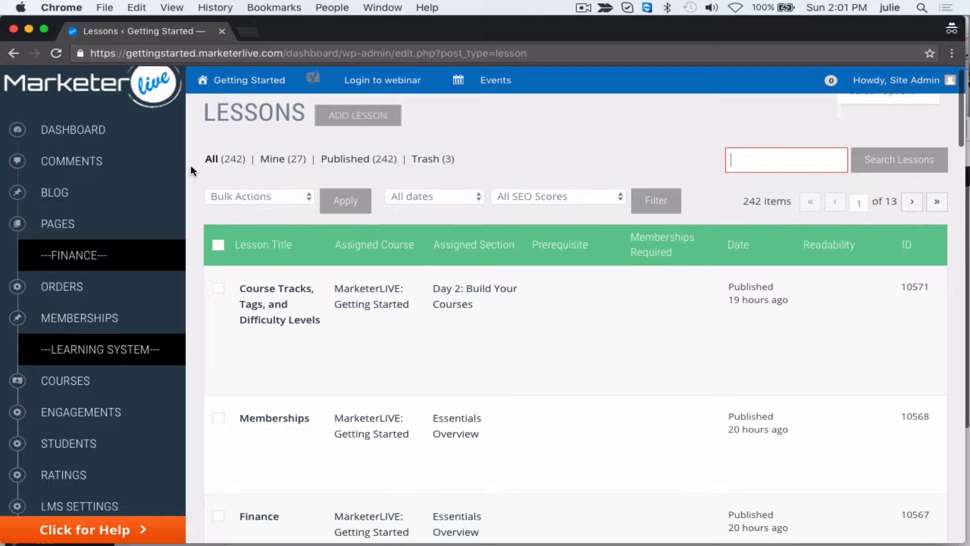
mouse_move(127, 195)
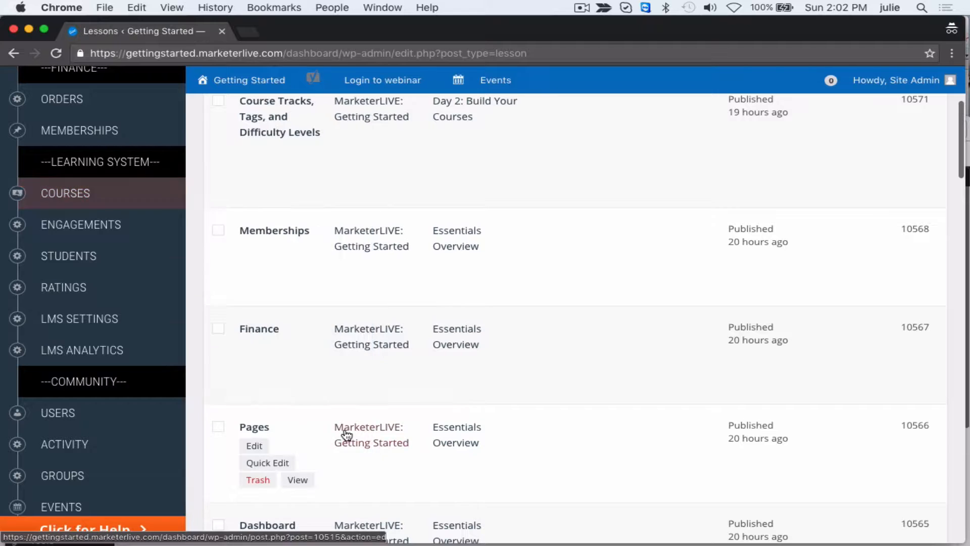
left_click(253, 429)
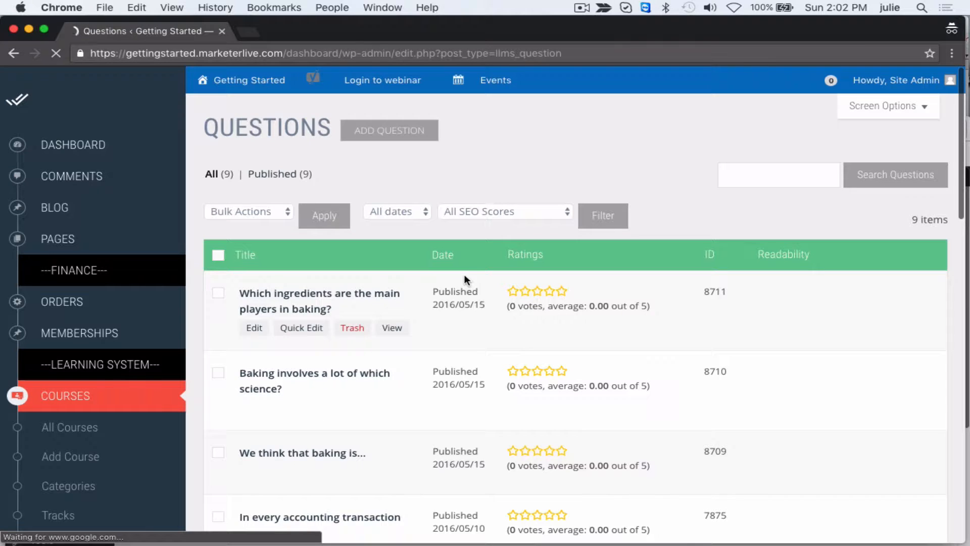
key("super+Tab")
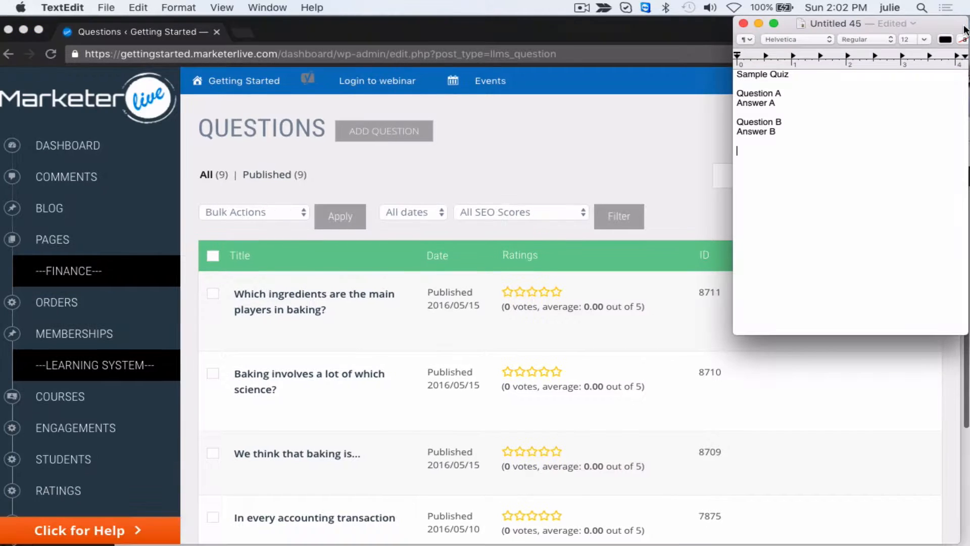
left_click(379, 134)
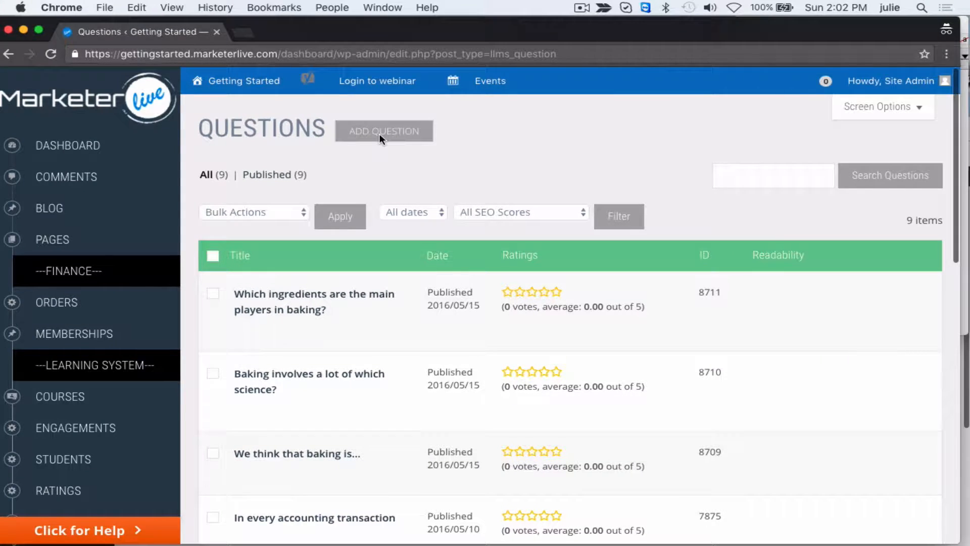
left_click(381, 136)
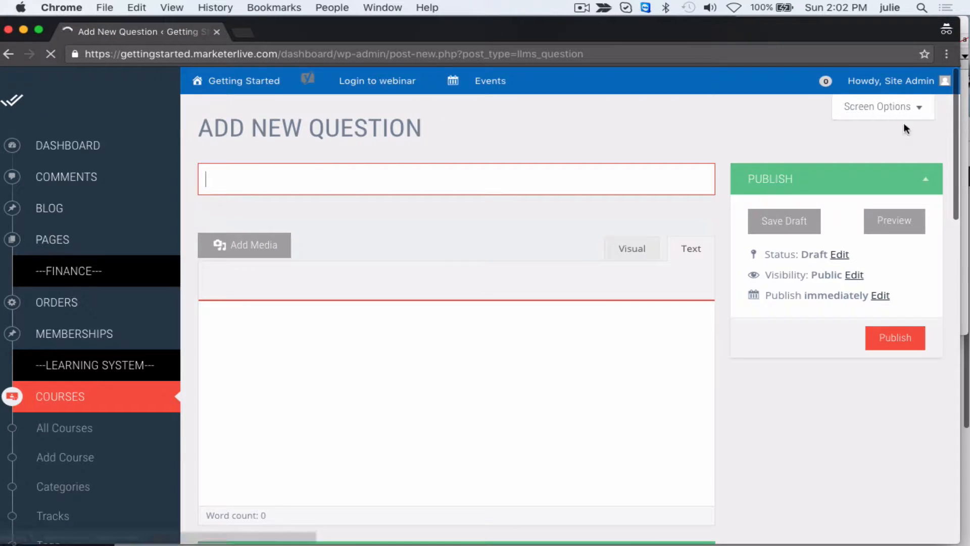
- Copy "Question A" from the TextEdit notes into the new question's title and publish the question
left_click(965, 28)
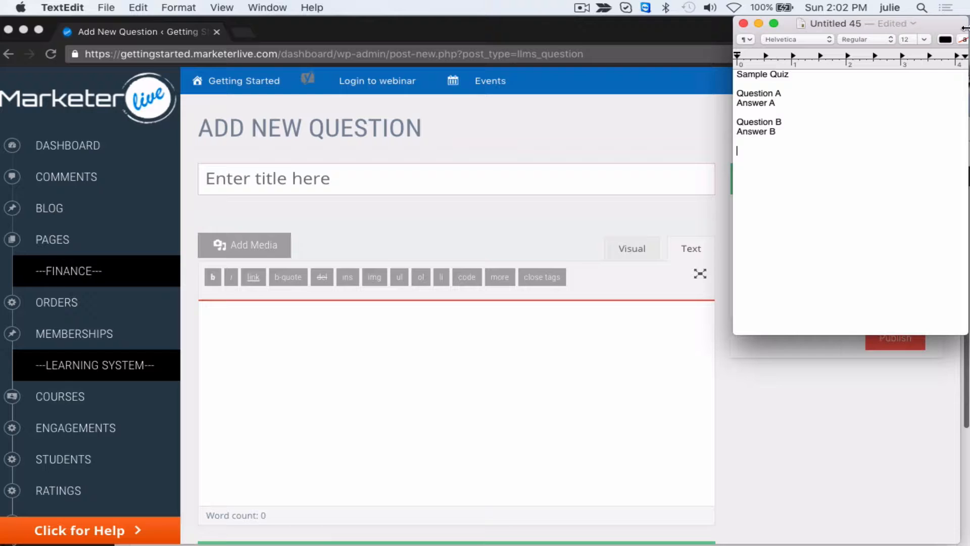
triple_click(779, 94)
key("super+c")
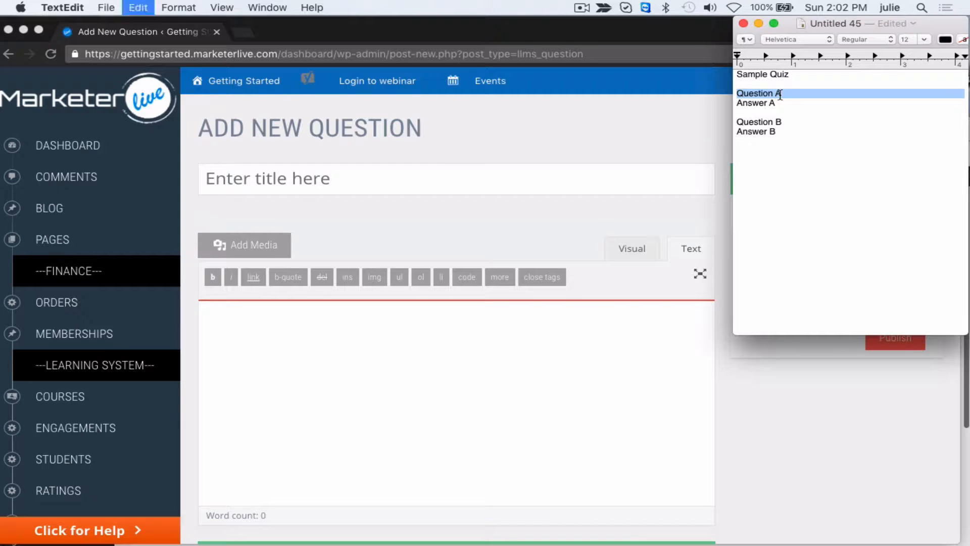
left_click(569, 184)
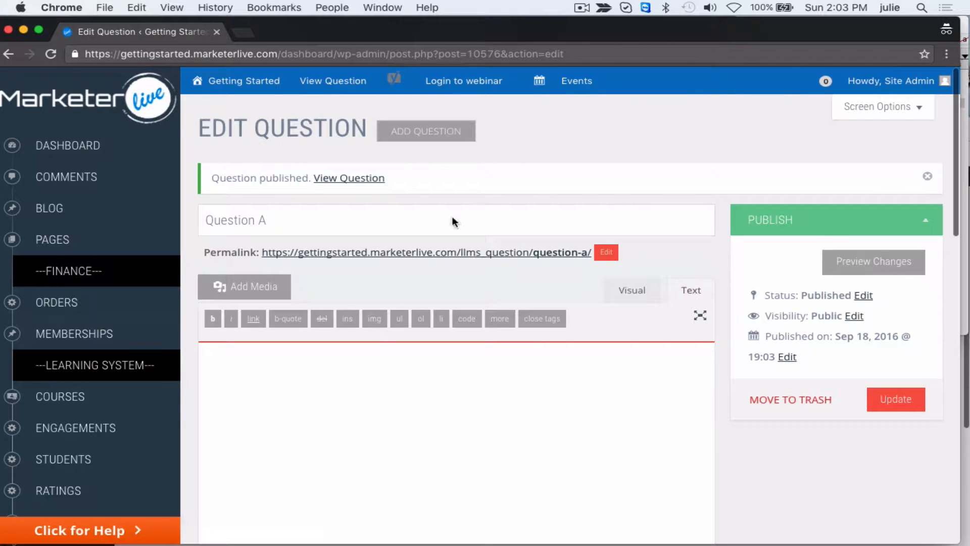
left_click(452, 221)
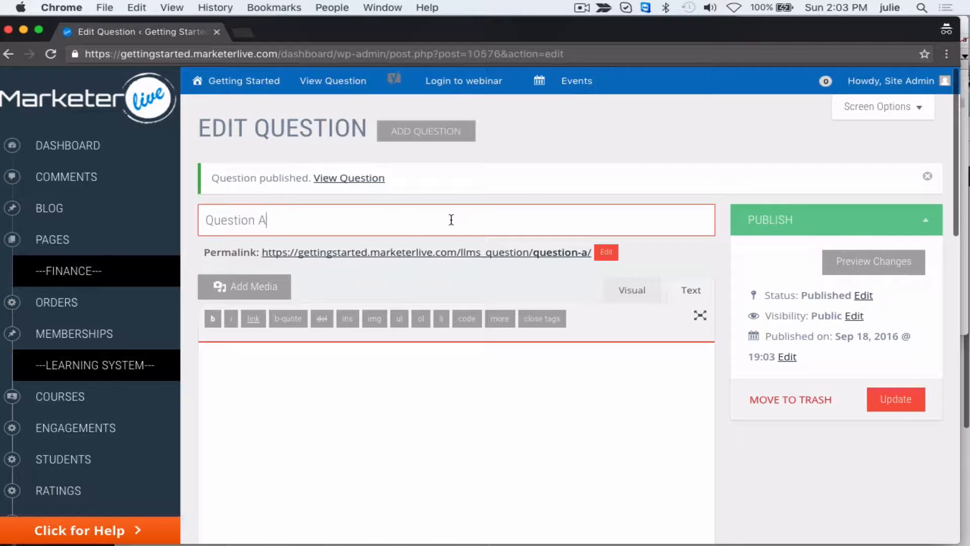
- Enter "Question A- What is the answer to question A?" as the question's body text
left_click(420, 345)
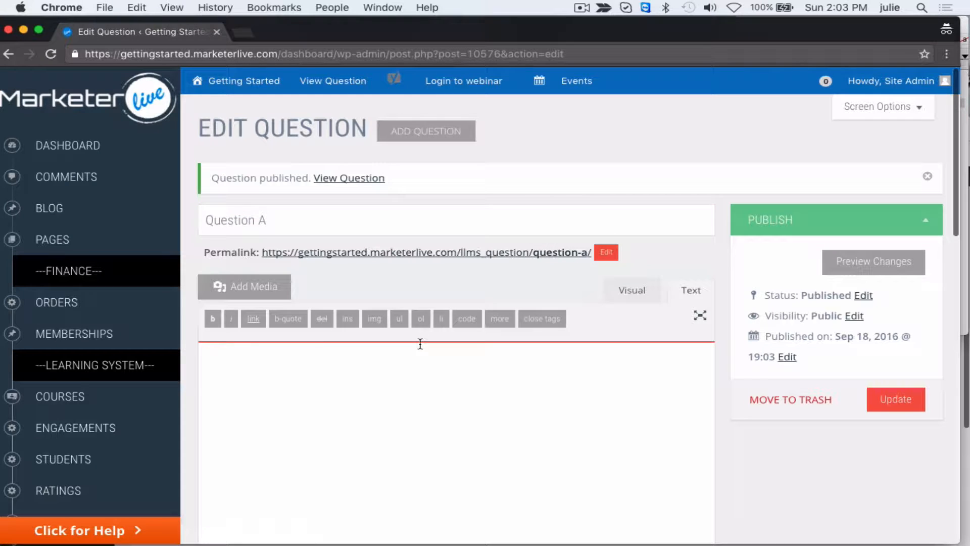
key("super+v")
type("- What is")
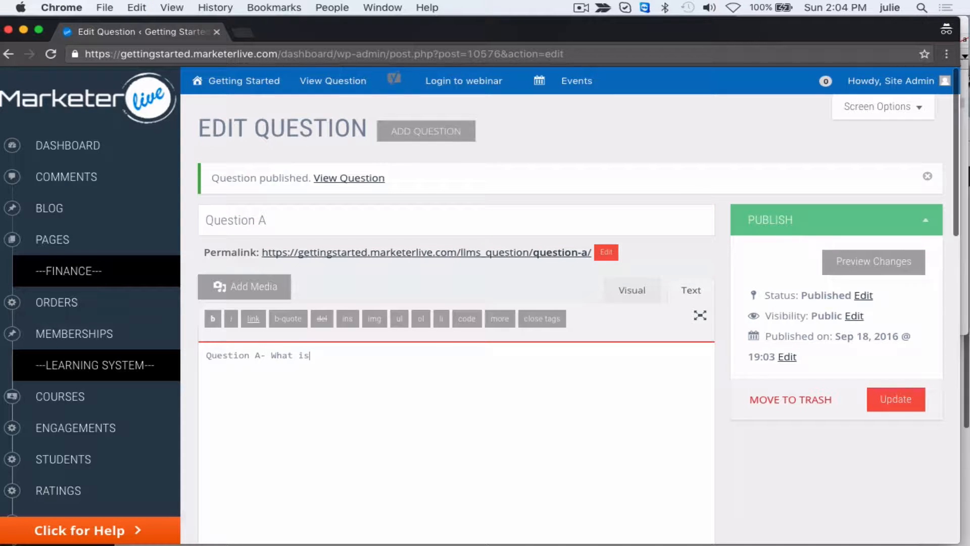
type(" the answer to question A?")
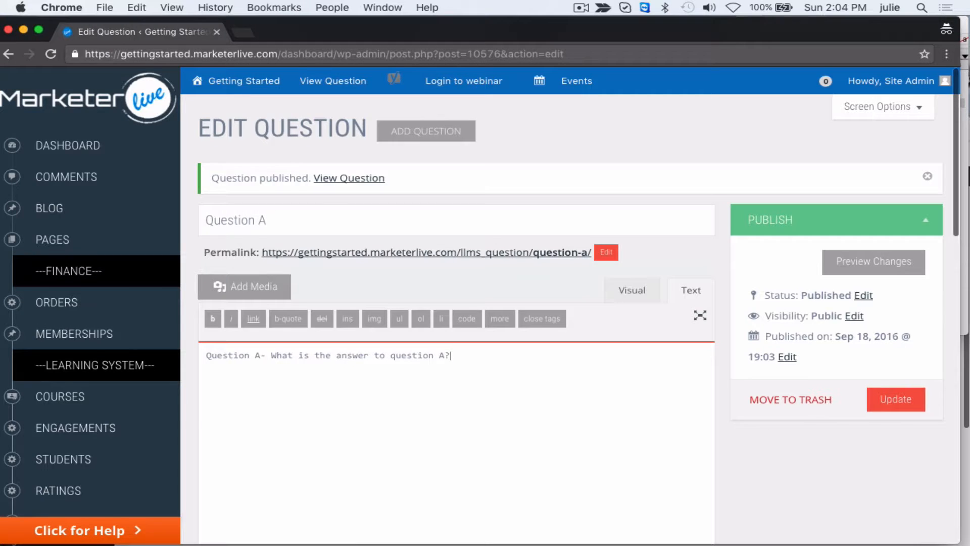
- Add an answer option reading "Answer A" in the question settings and mark it as the correct answer
scroll(352, 485, "down", 15)
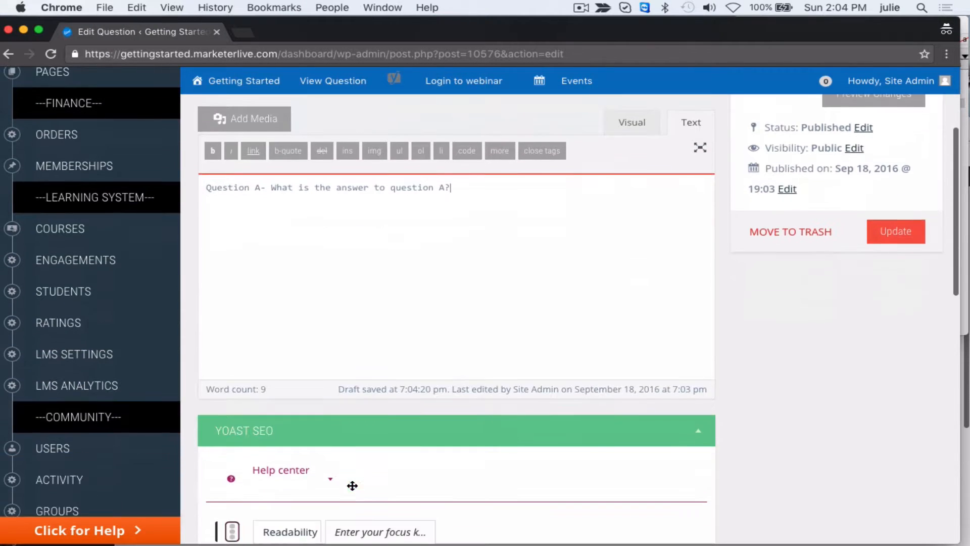
scroll(352, 488, "down", 5)
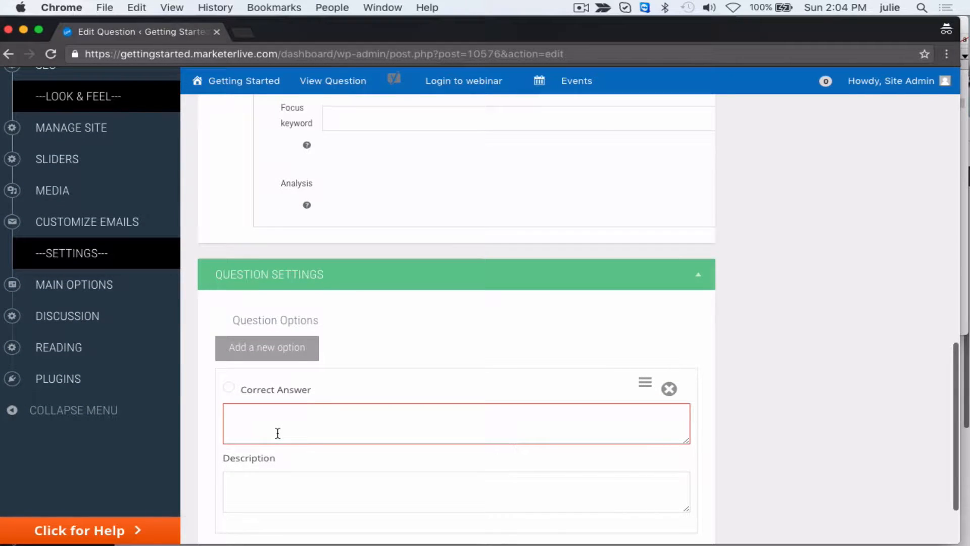
type("Answer A")
left_click(228, 387)
scroll(321, 378, "down", 1)
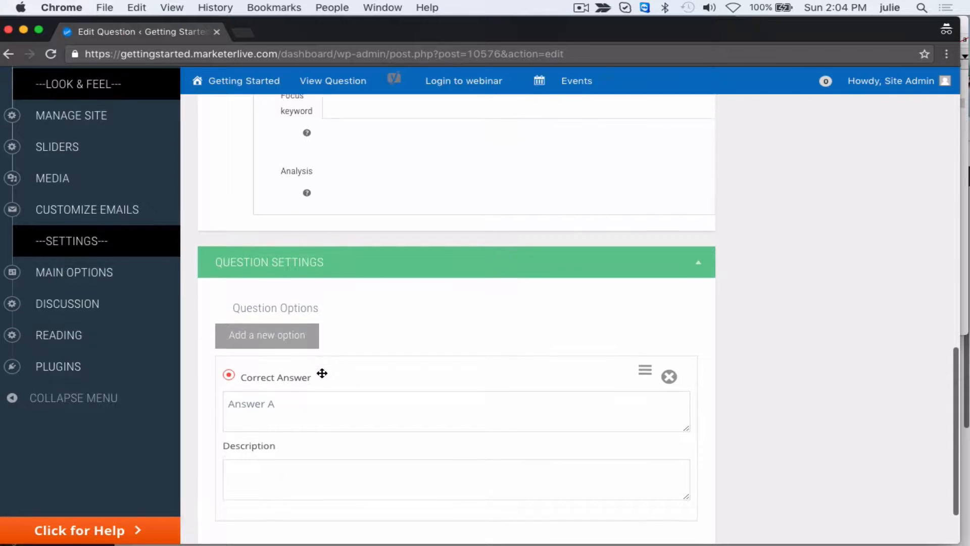
scroll(328, 400, "down", 1)
left_click(355, 464)
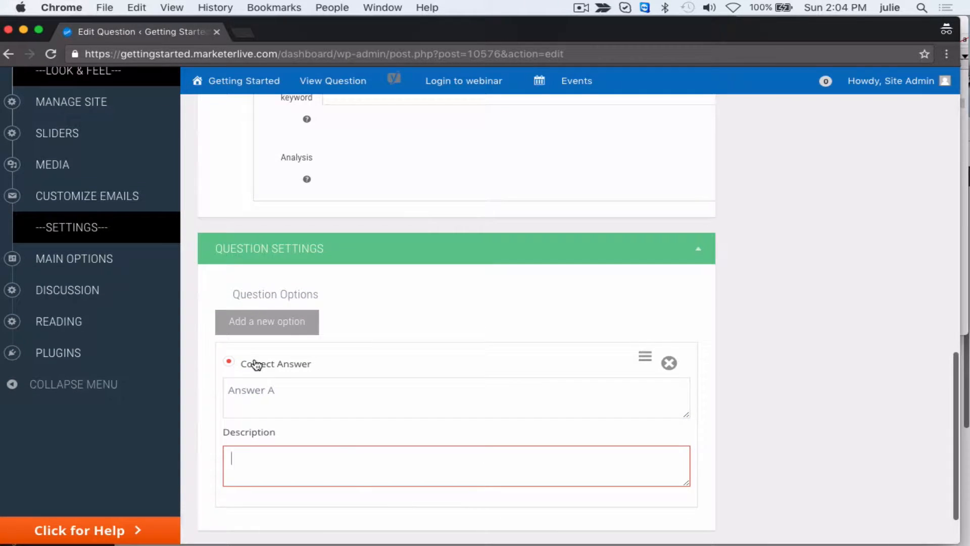
- Add a second answer option with the text "Incorrect answer", leaving it unmarked as correct
left_click(293, 334)
left_click(347, 472)
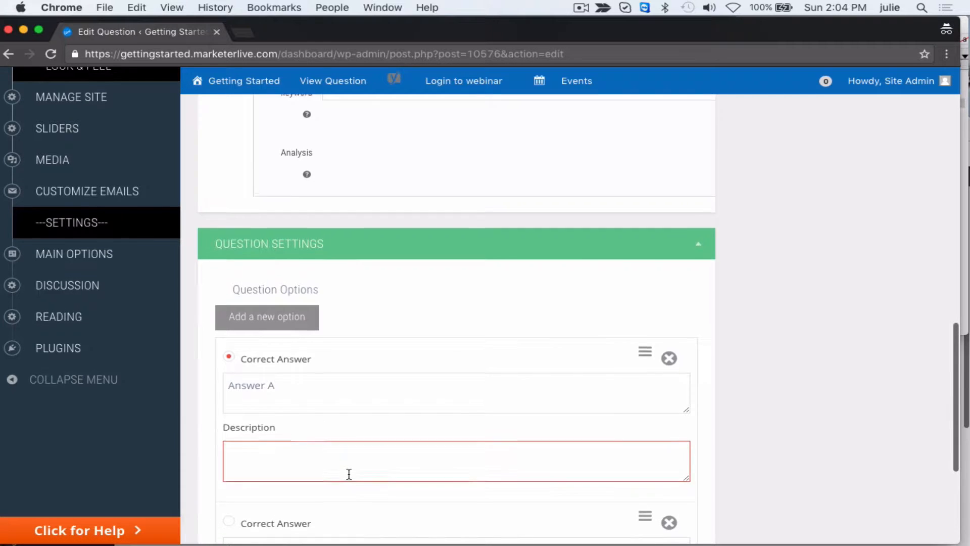
scroll(351, 472, "down", 5)
left_click(369, 343)
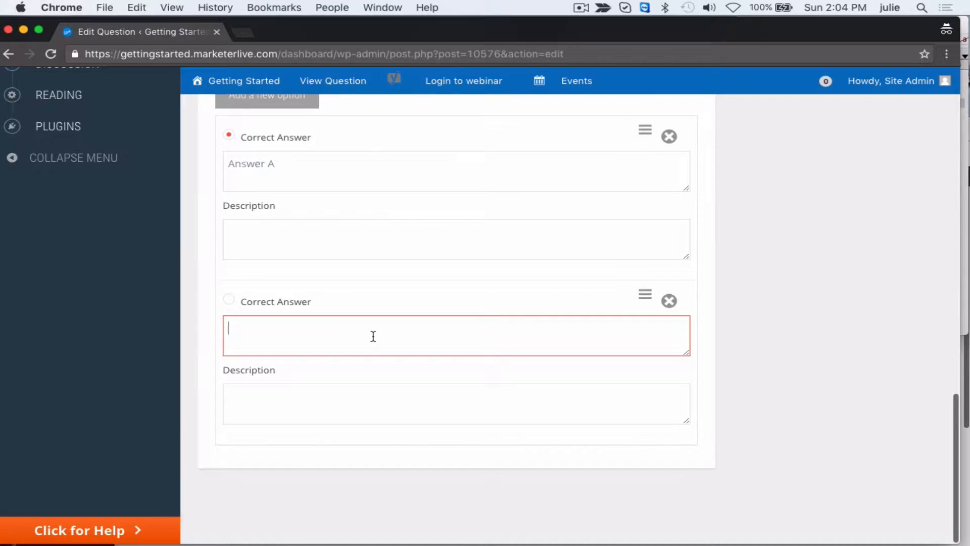
type("Incorrect answer A")
- Update the published Question A to save its body text and answer options
scroll(428, 302, "up", 15)
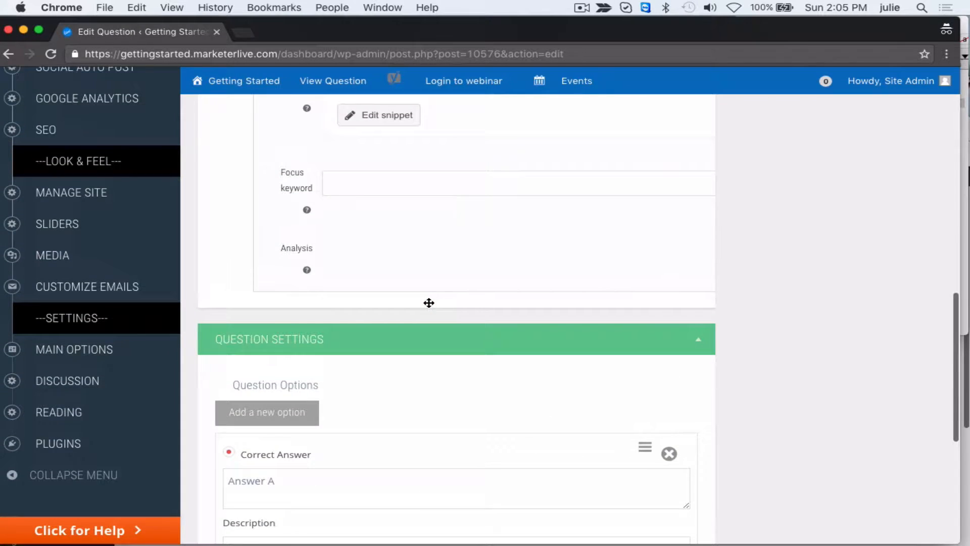
scroll(428, 303, "up", 10)
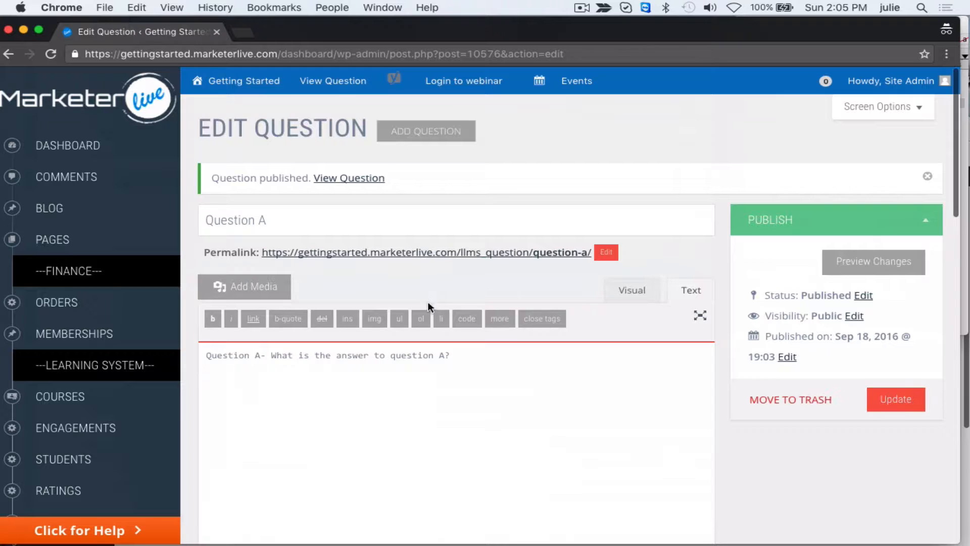
left_click(902, 407)
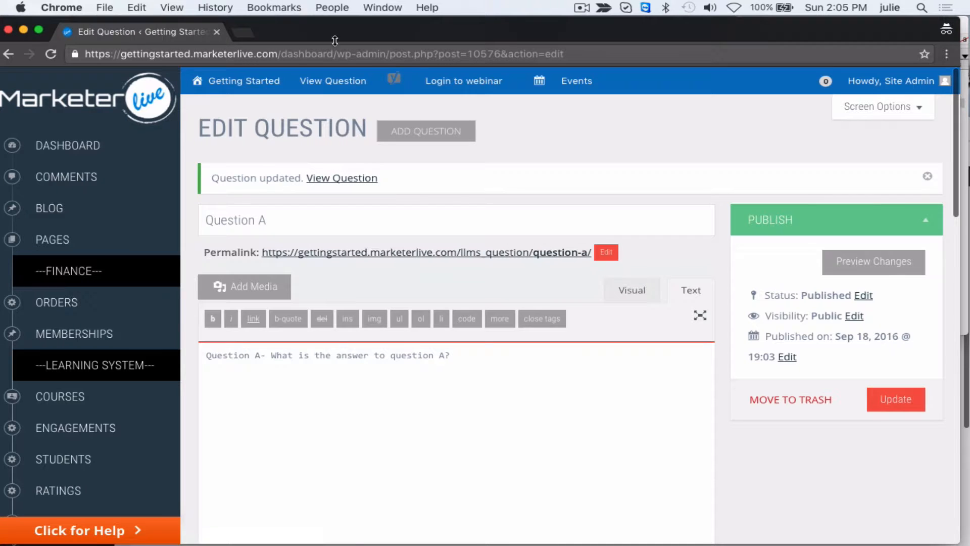
- Start another new question and copy "Question B" from the TextEdit notes into both its title and body
left_click(431, 132)
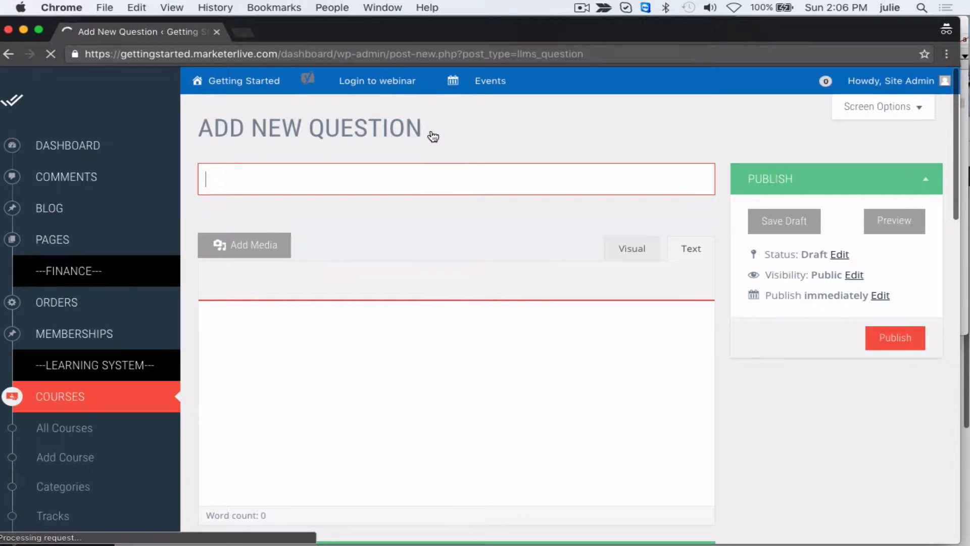
left_click(959, 45)
left_click(773, 127)
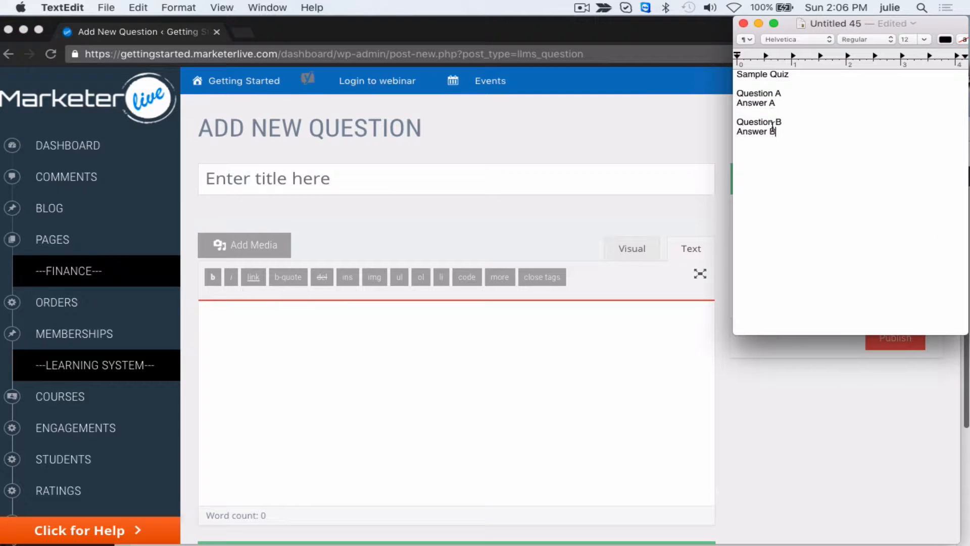
triple_click(775, 122)
key("super+c")
left_click(543, 182)
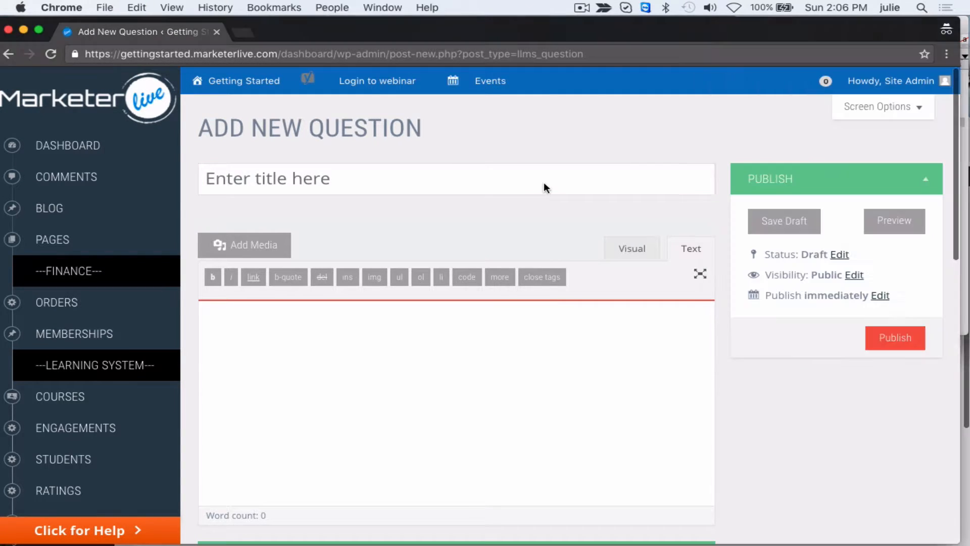
key("super+v")
left_click(512, 336)
key("super+v")
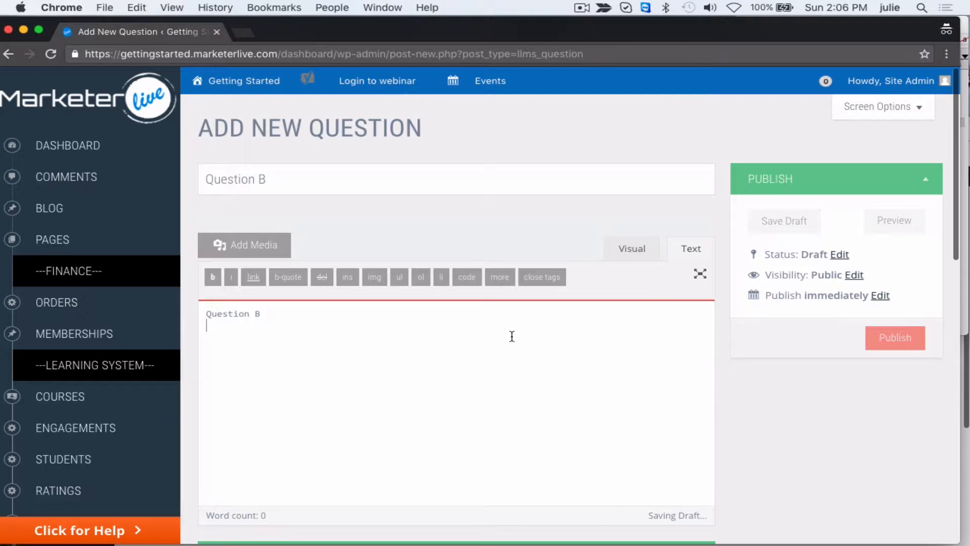
- Add an answer option reading "Answer B" in Question B's settings and mark it as the correct answer
scroll(512, 336, "down", 2)
scroll(512, 336, "down", 15)
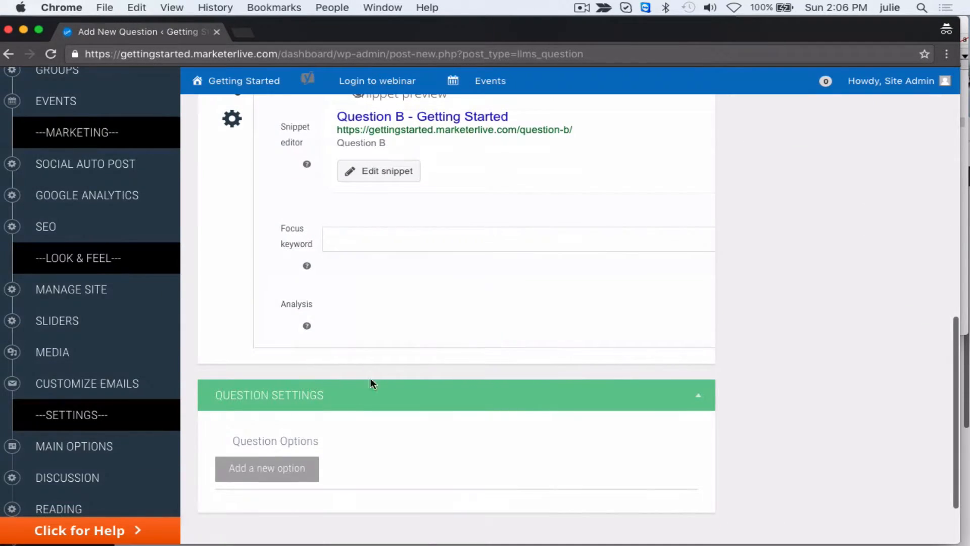
left_click(288, 468)
scroll(289, 464, "down", 2)
scroll(289, 463, "down", 2)
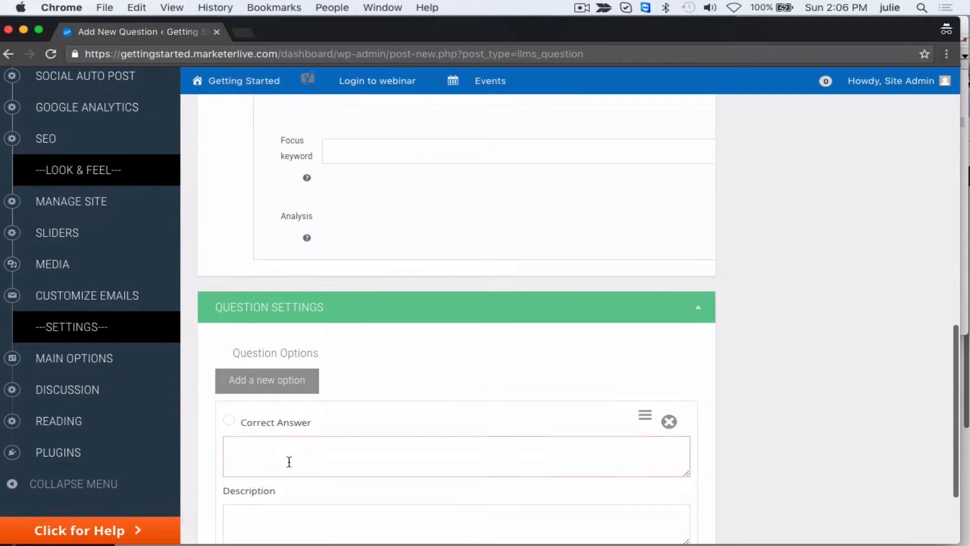
left_click(230, 420)
left_click(261, 455)
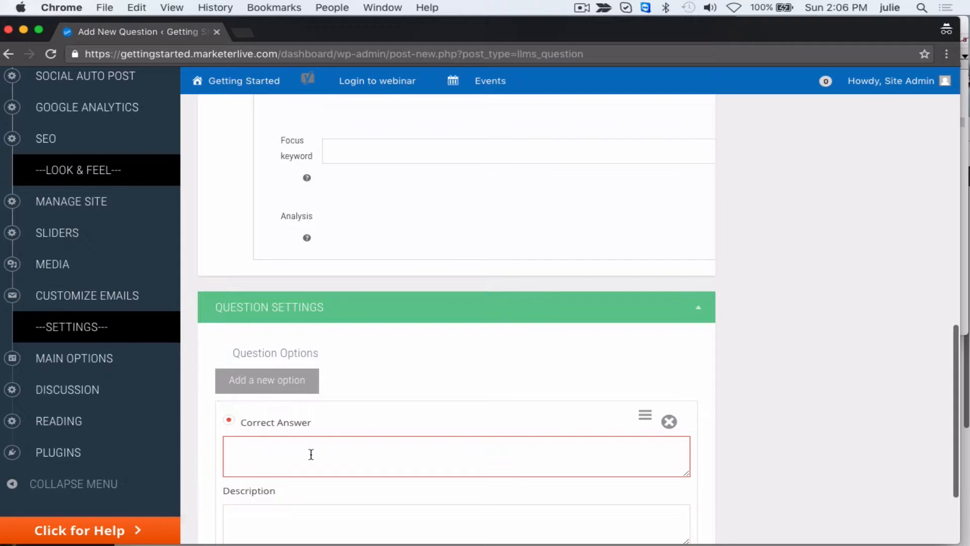
key("super+v")
scroll(311, 454, "down", 6)
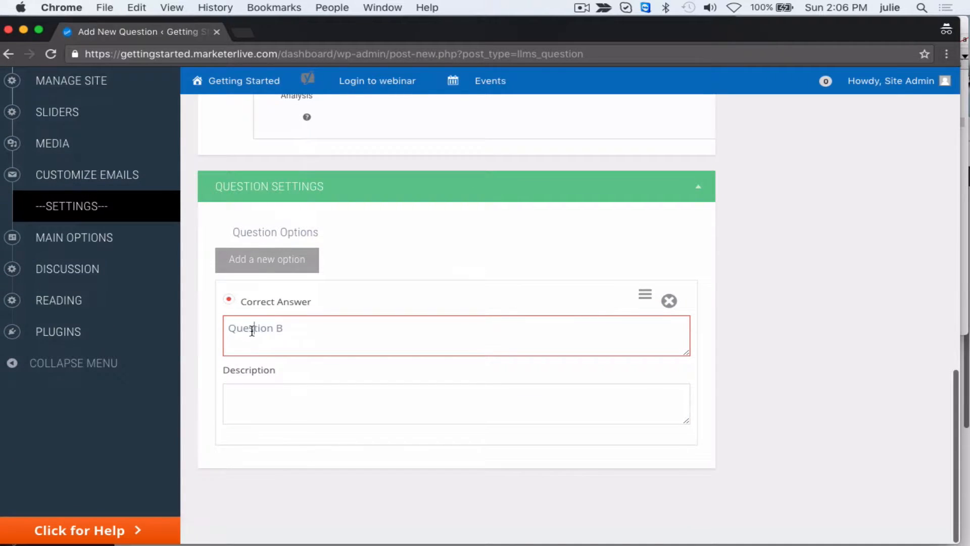
double_click(251, 328)
type("Answer")
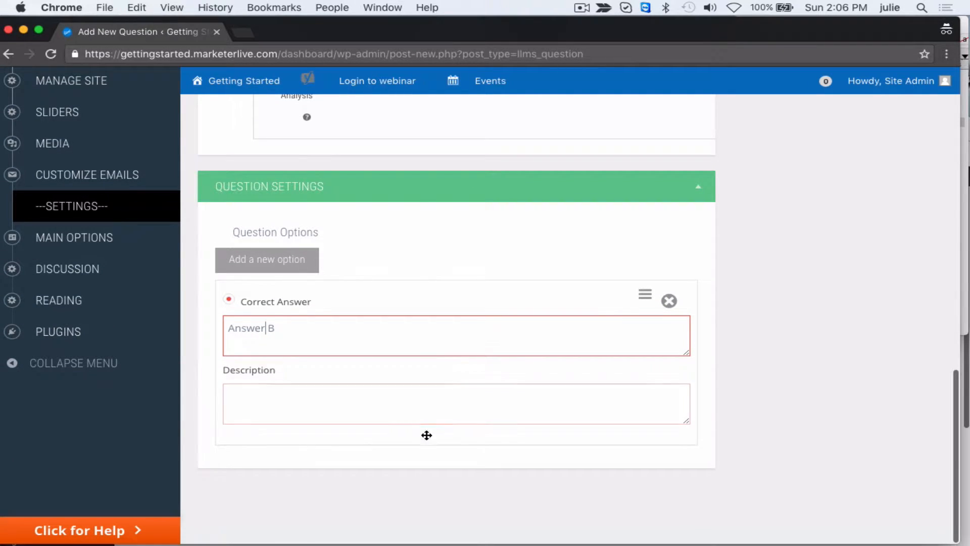
- Add a second answer option reading "Incorrect Answer B" to Question B, leaving it unmarked as correct
left_click(288, 262)
left_click(317, 422)
left_click(321, 499)
type("I")
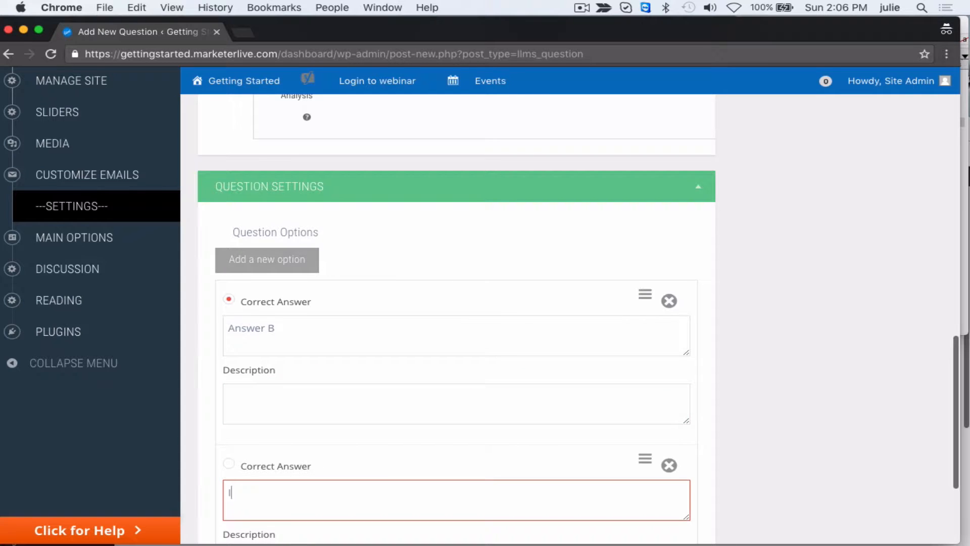
type("ncorrect Answer B")
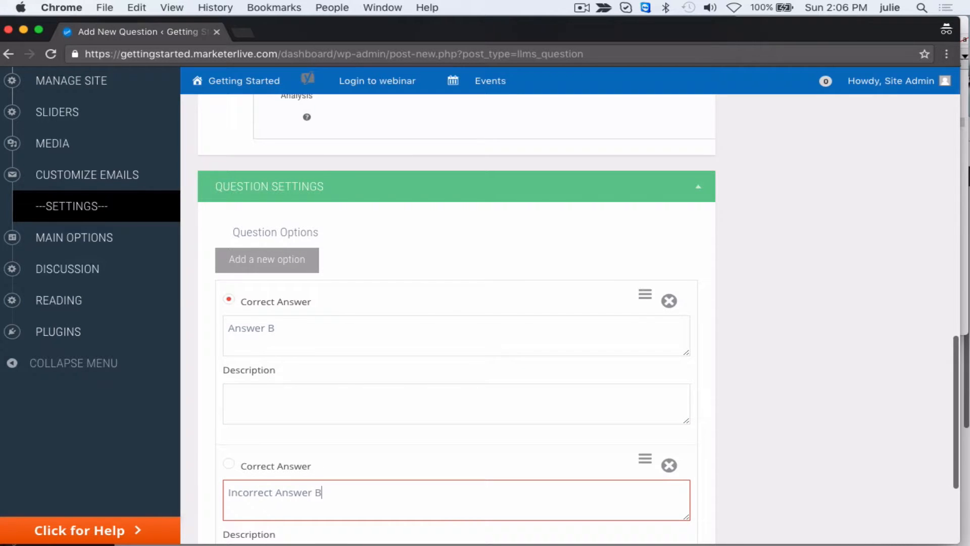
- Publish Question B with its two answer options
scroll(365, 500, "down", 2)
scroll(860, 251, "up", 15)
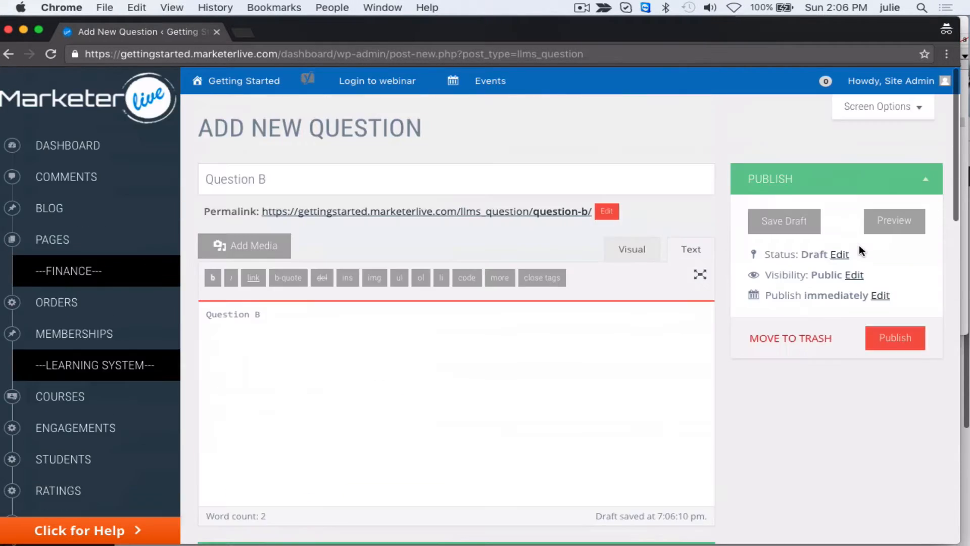
left_click(882, 338)
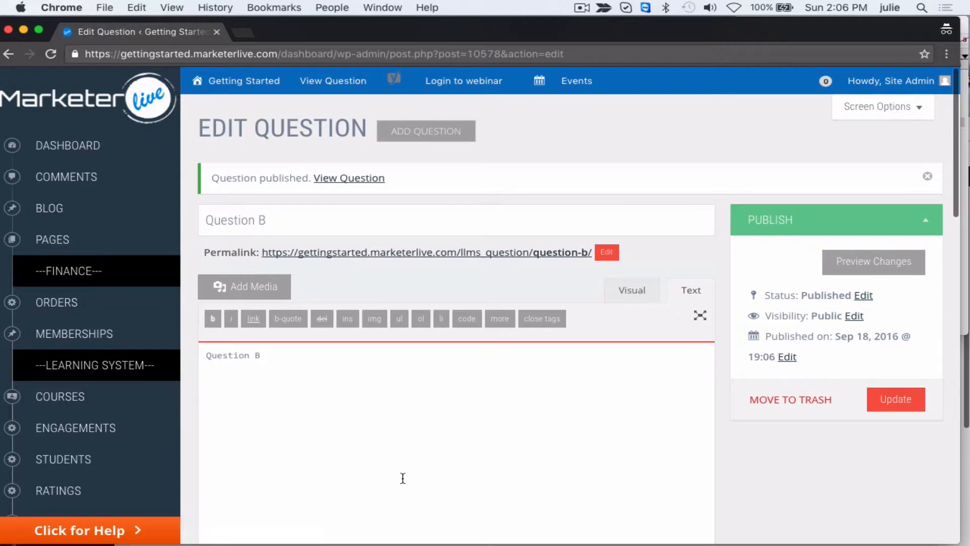
- Start a new quiz in the course system's quizzes and title it "Example Quiz"
scroll(133, 428, "down", 3)
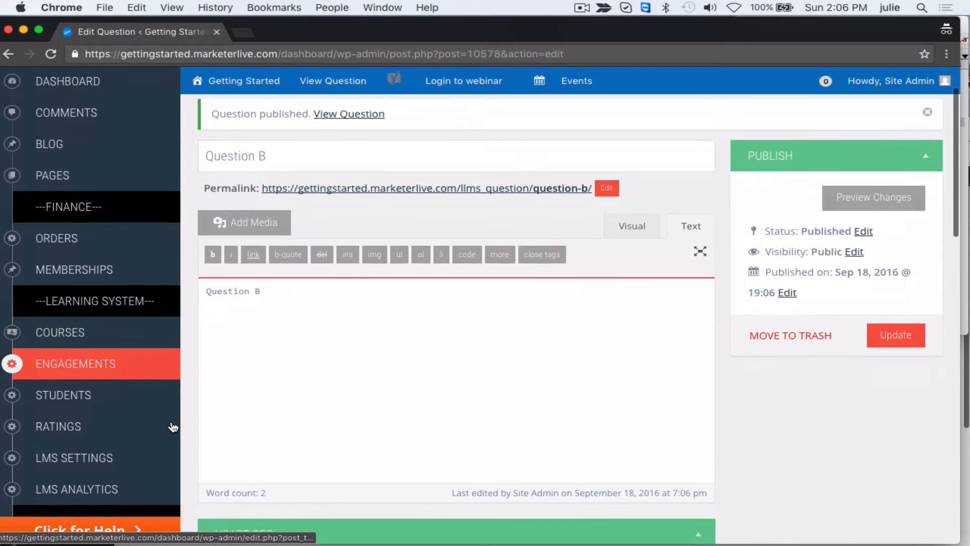
mouse_move(127, 333)
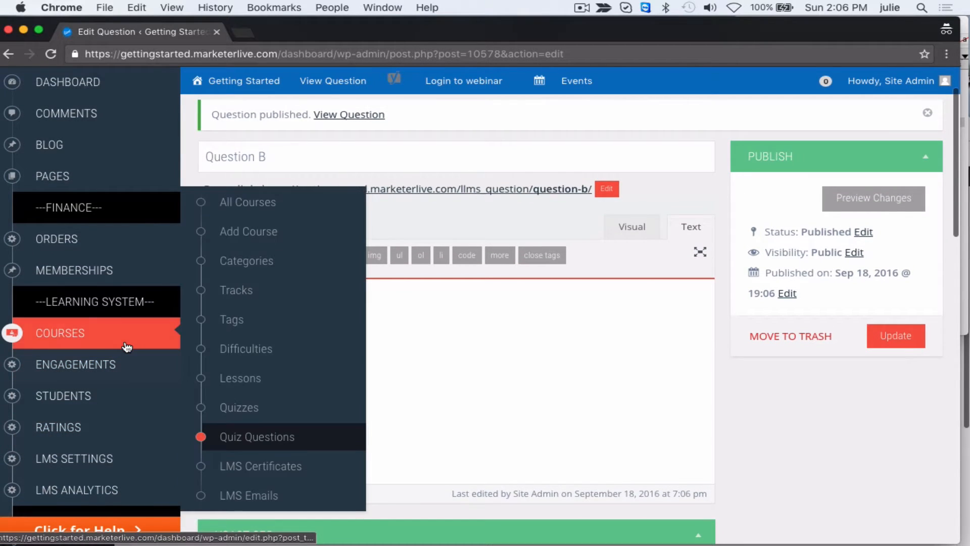
left_click(235, 403)
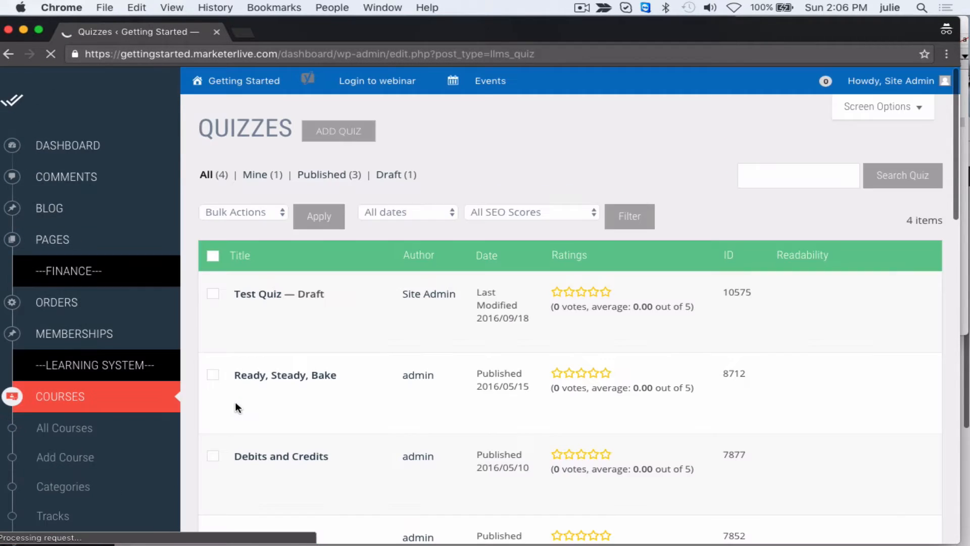
left_click(336, 135)
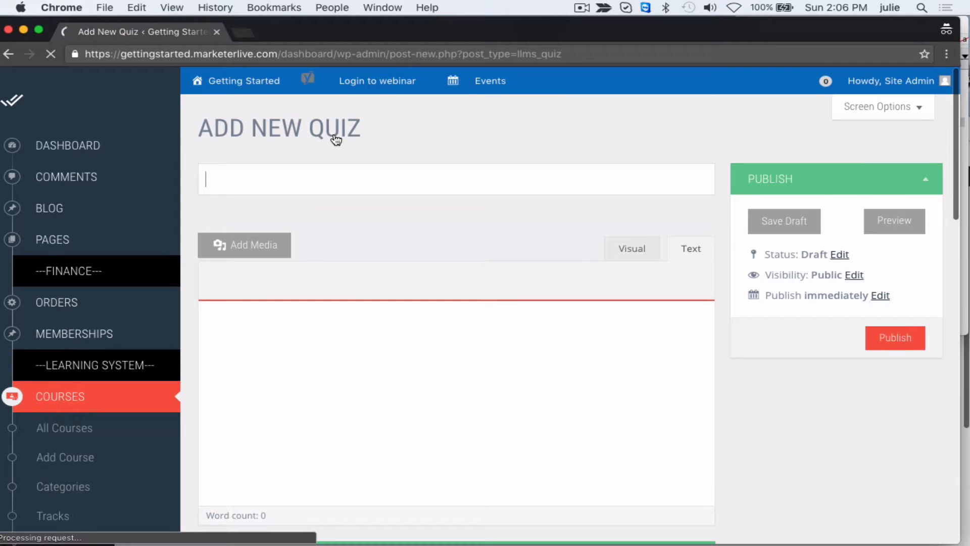
left_click(344, 171)
type("Examp")
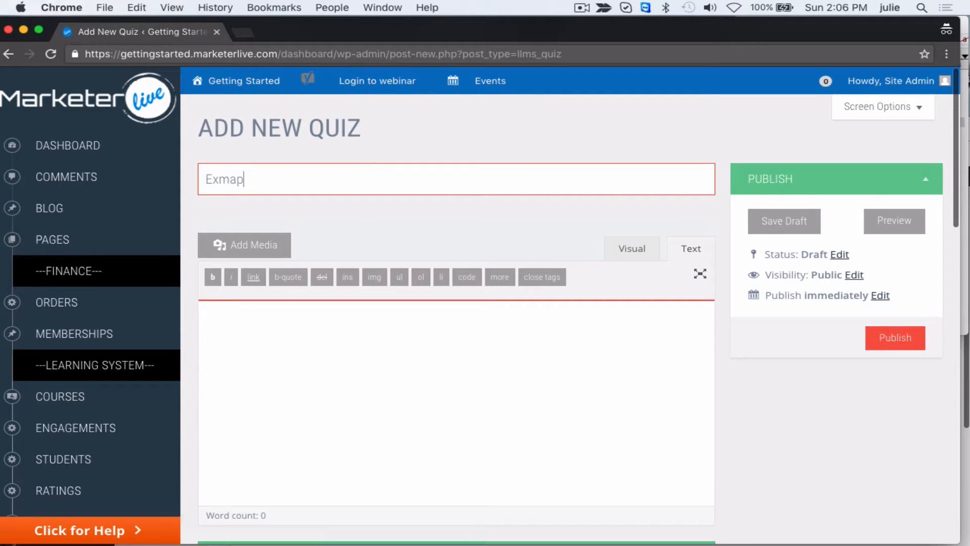
type("le Quiz")
- Enter "Description of the example quiz." as the quiz's body text
left_click(522, 411)
scroll(523, 411, "down", 2)
type("D")
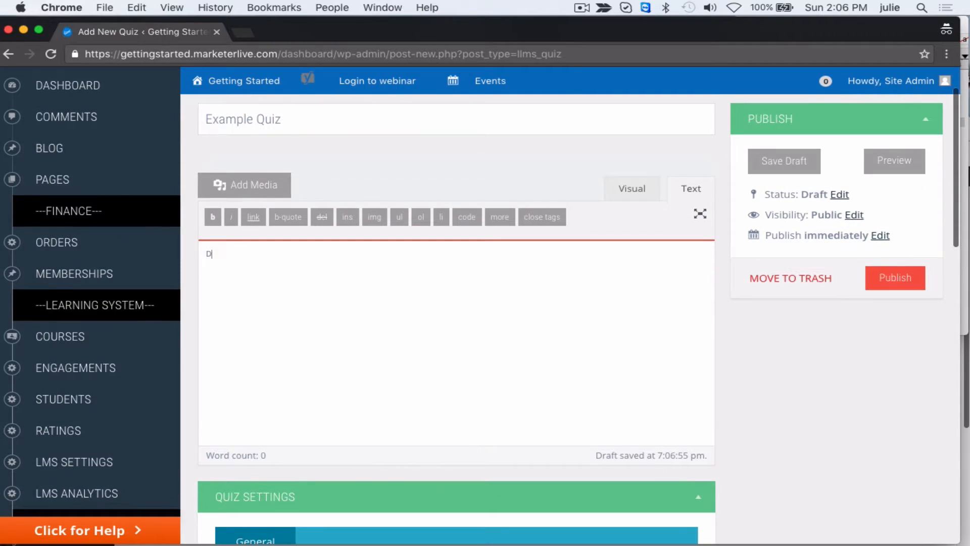
type("escription of the example quiz.")
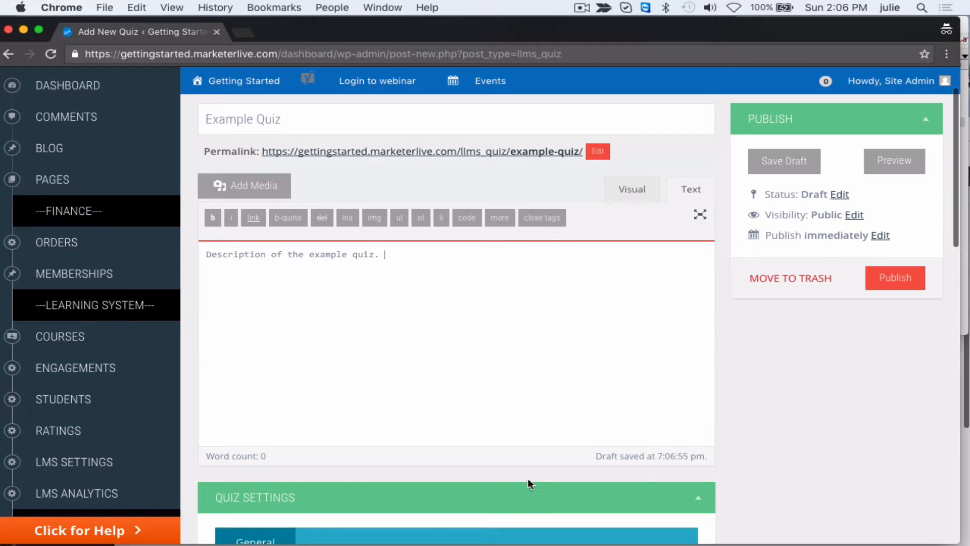
- Set the quiz to 3 allowed attempts, a passing percentage of 80 and a time limit of 60 minutes
scroll(528, 478, "down", 10)
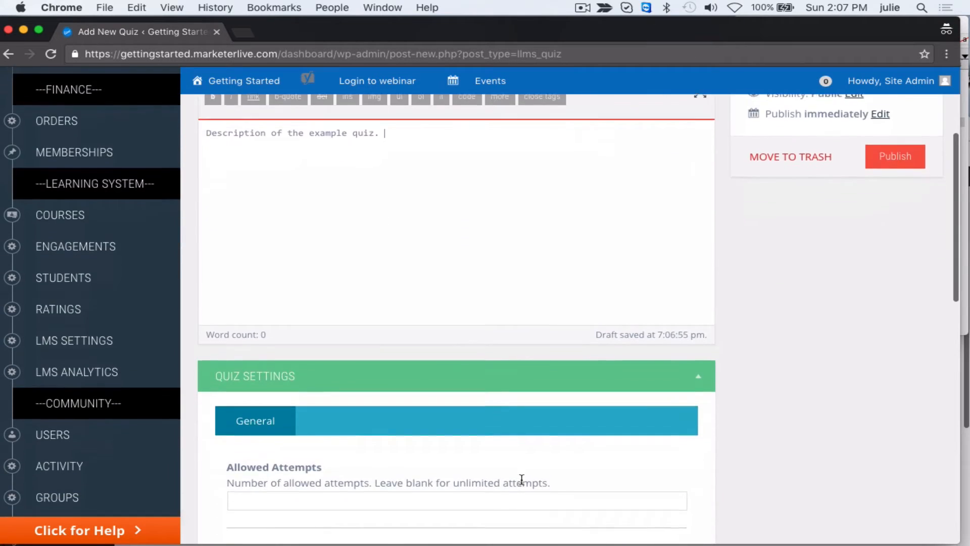
left_click(549, 308)
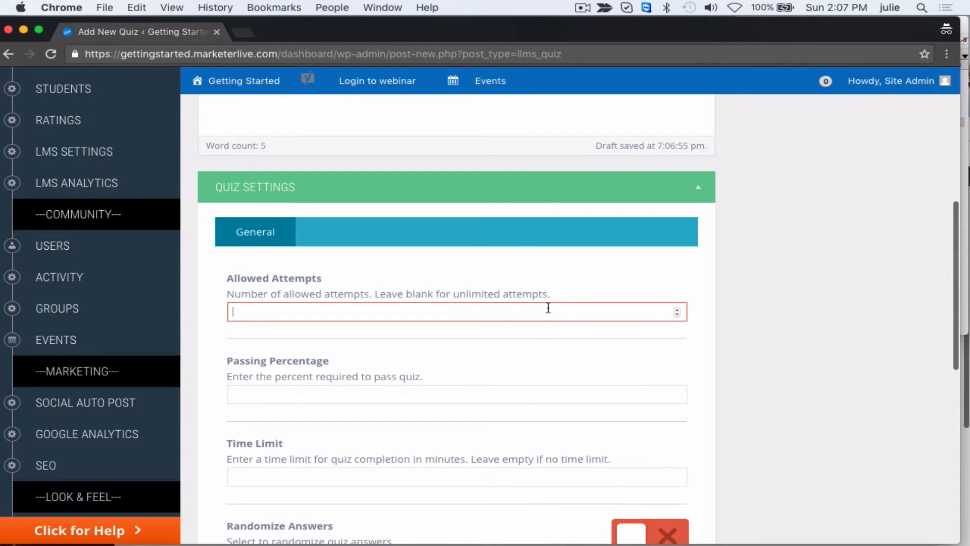
type("3")
left_click(576, 396)
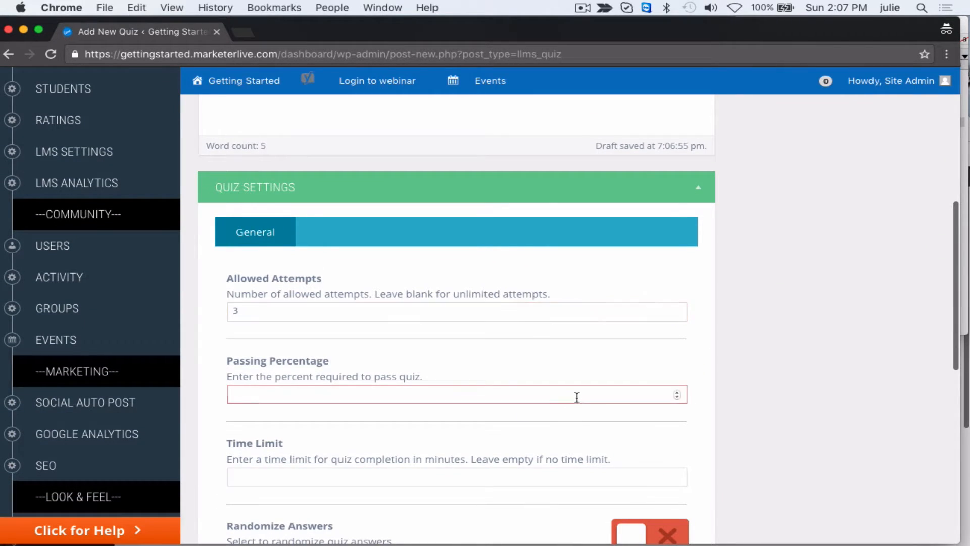
type("80")
scroll(587, 404, "down", 1)
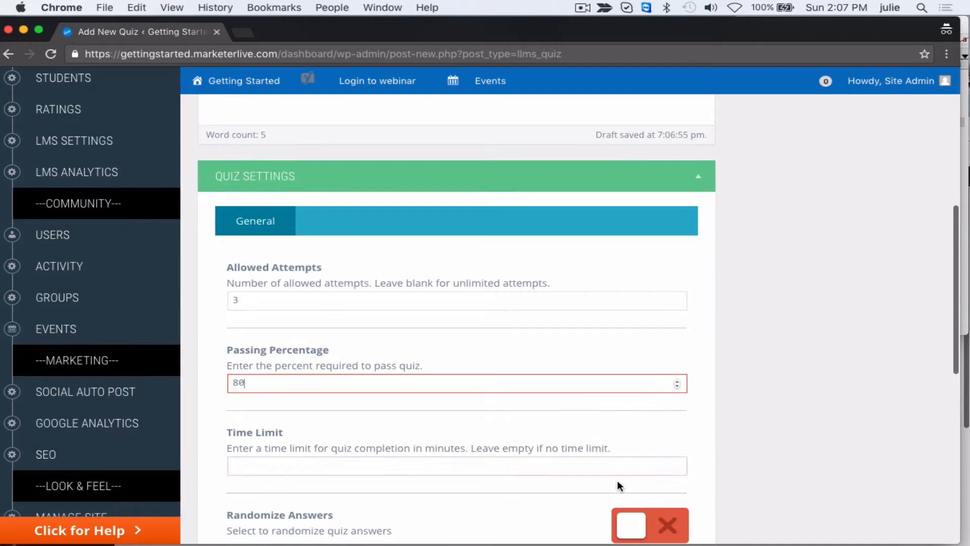
left_click(623, 469)
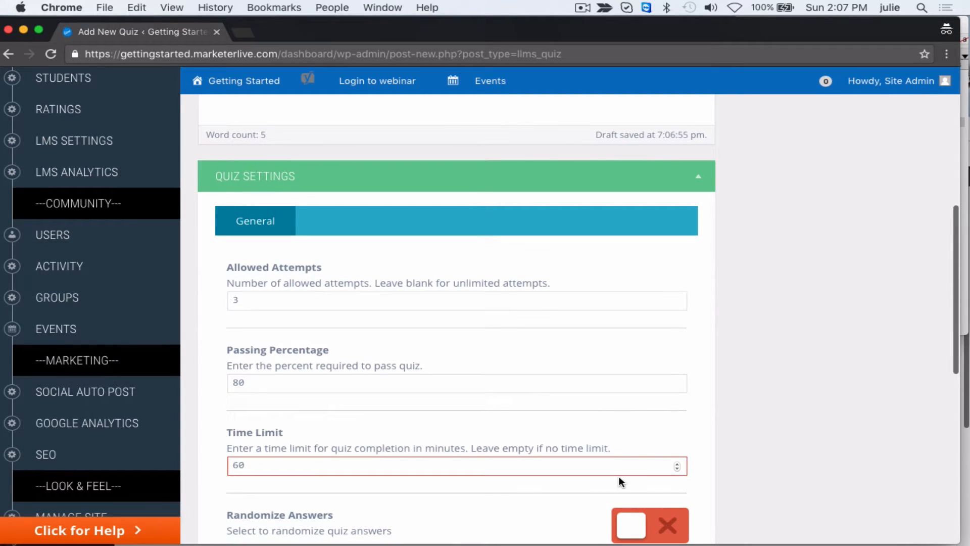
- Enable Randomize Answers in the quiz settings, and switch it back off
scroll(619, 476, "down", 5)
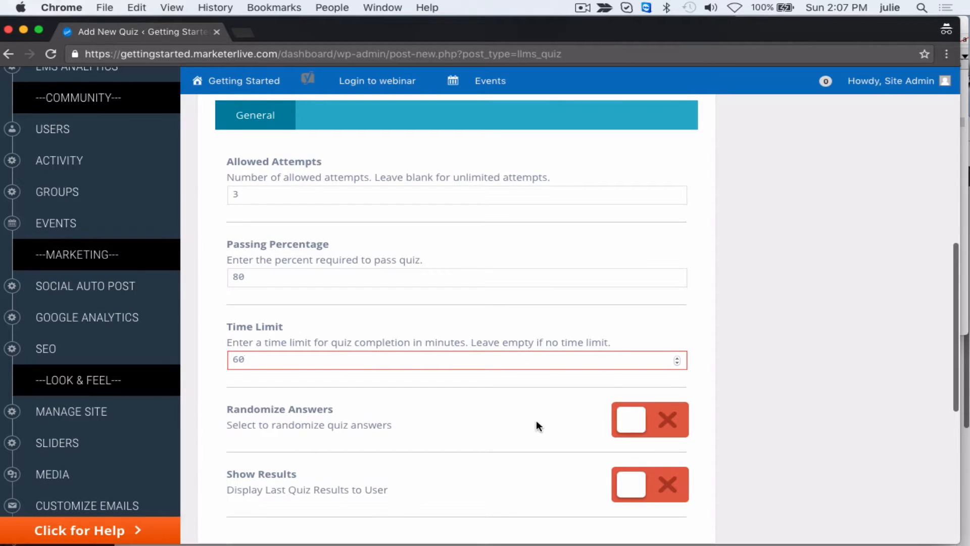
left_click(622, 421)
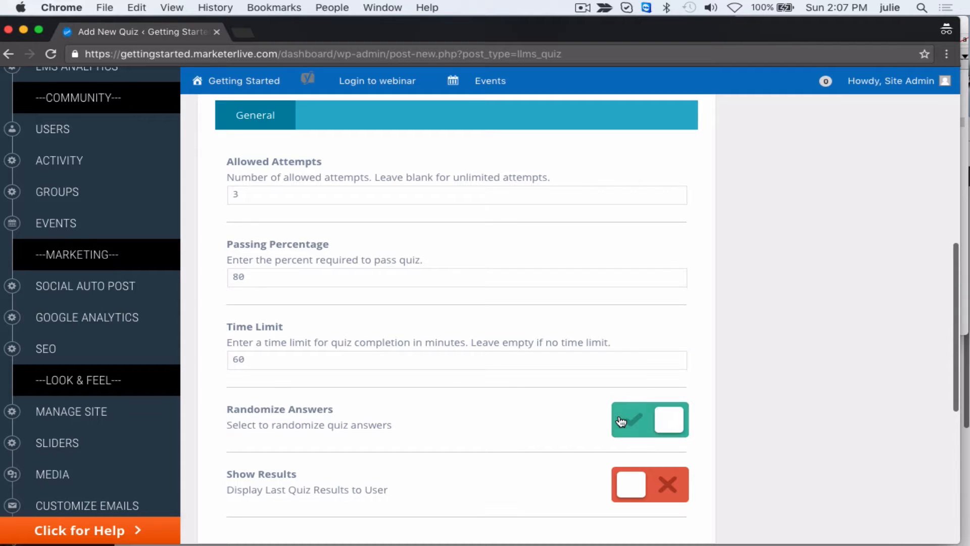
left_click(673, 422)
- Enable Show Results to examine its answer and description display options, and switch it back off
scroll(593, 414, "down", 3)
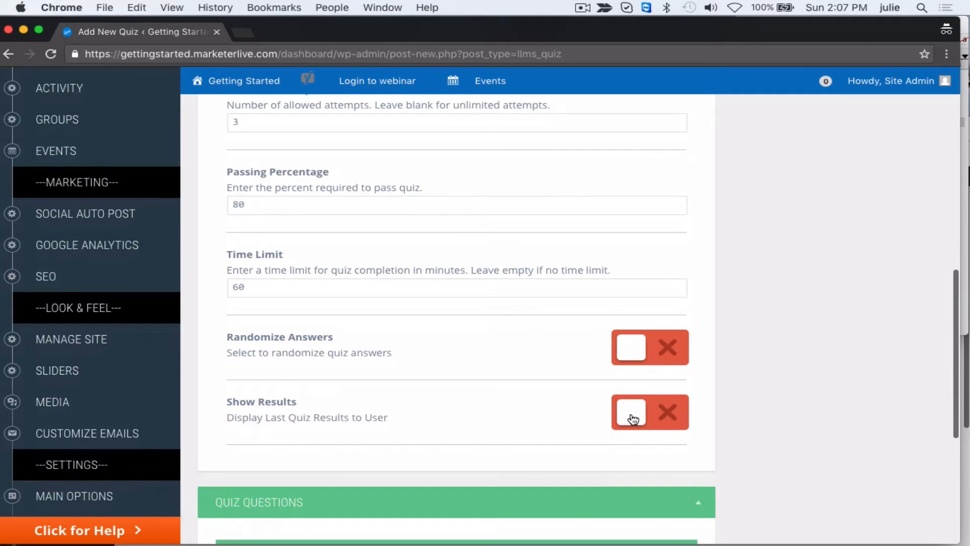
left_click(631, 416)
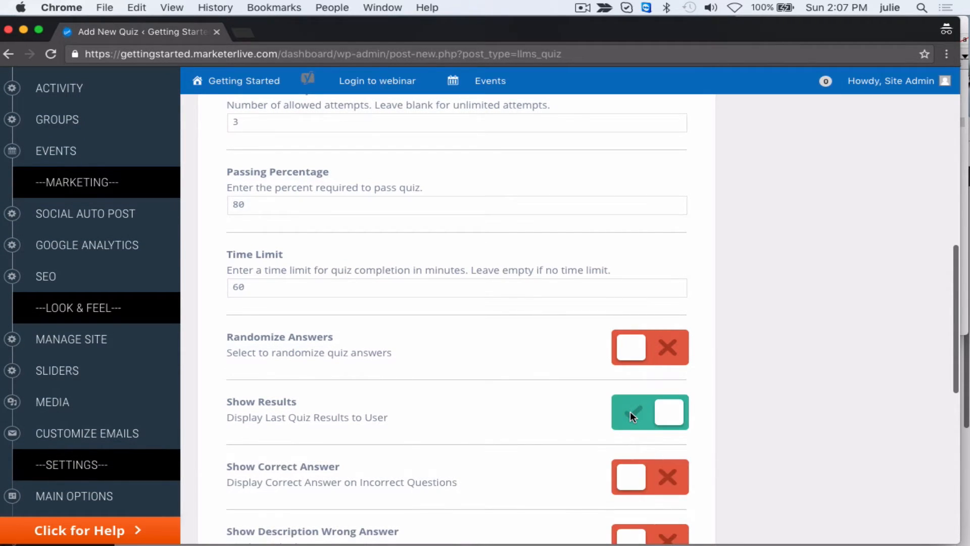
scroll(557, 413, "down", 4)
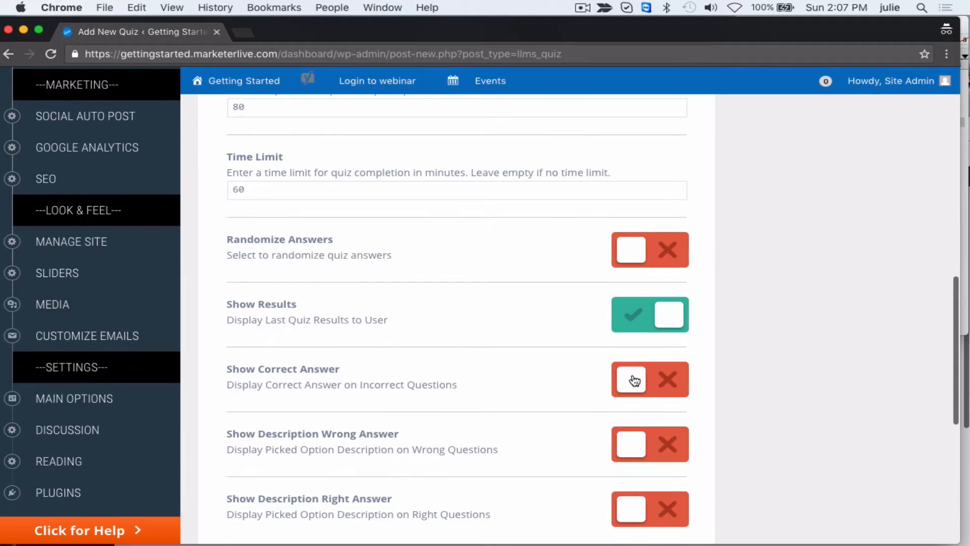
scroll(592, 440, "down", 5)
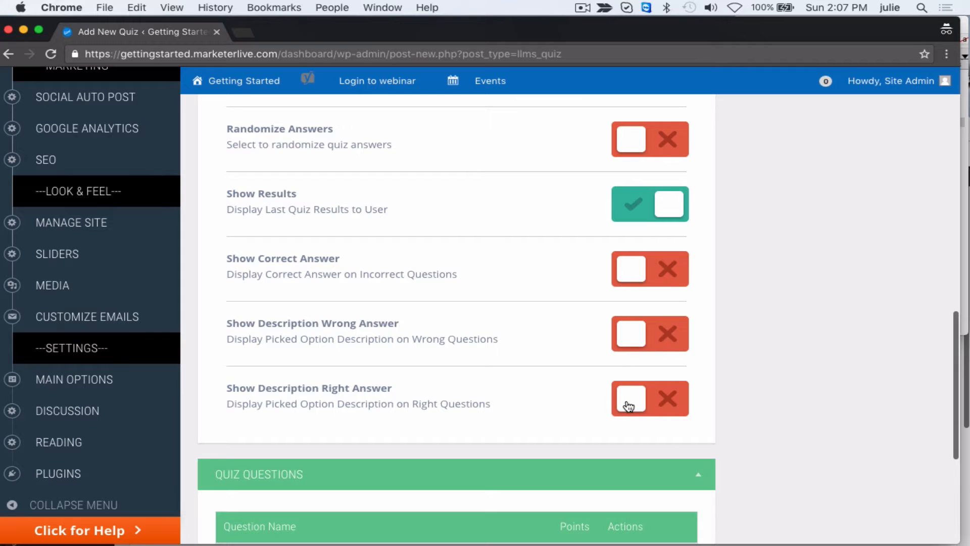
left_click(667, 206)
- Add a question row to the quiz and assign Question A to it
scroll(553, 219, "down", 2)
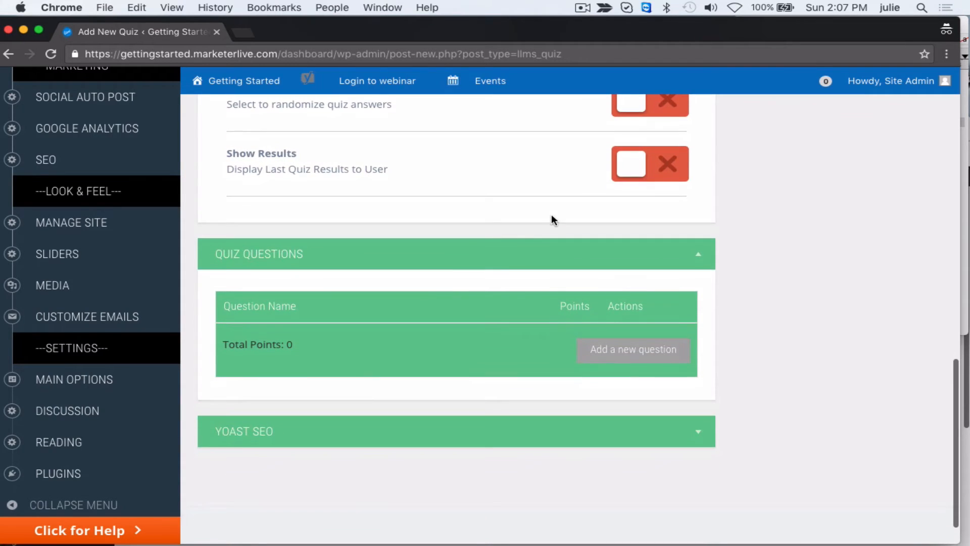
left_click(613, 349)
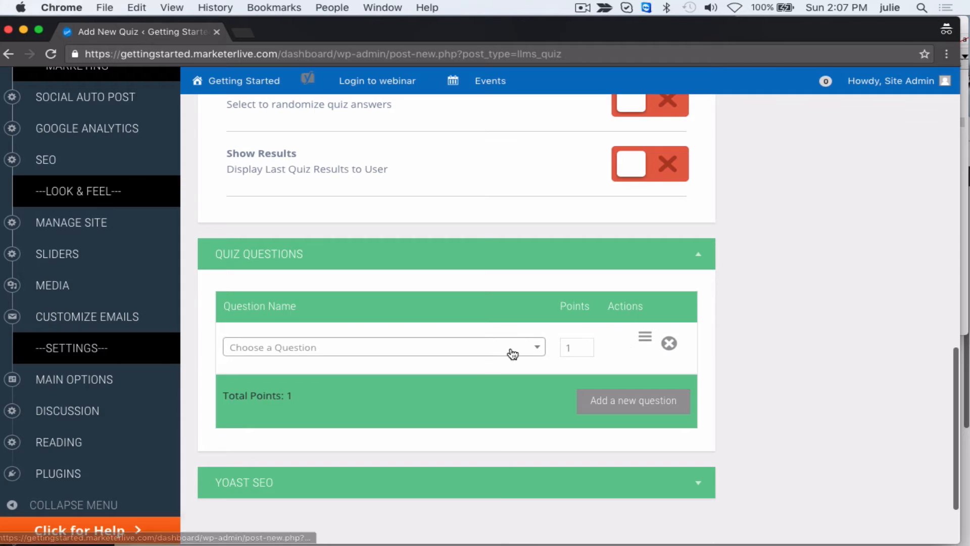
left_click(535, 346)
type("Qu")
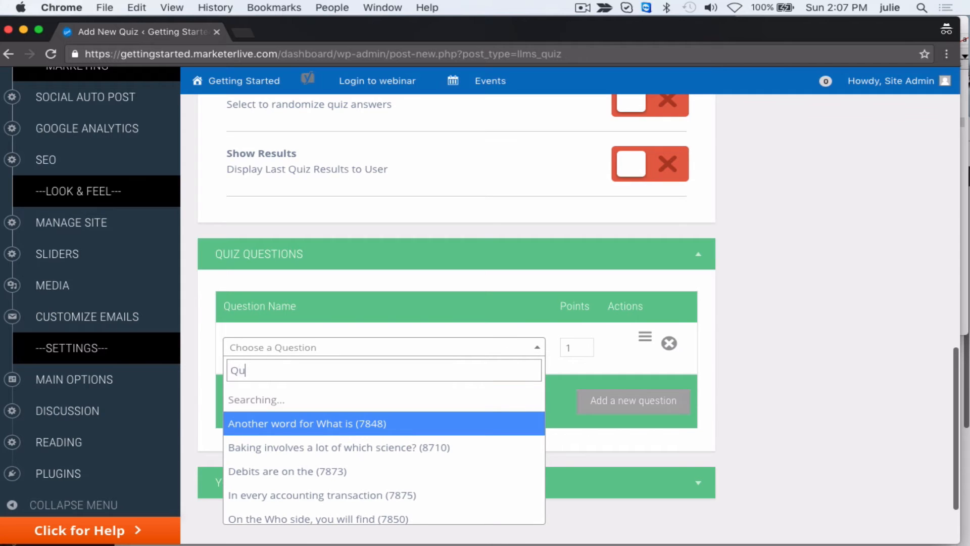
type("estion A")
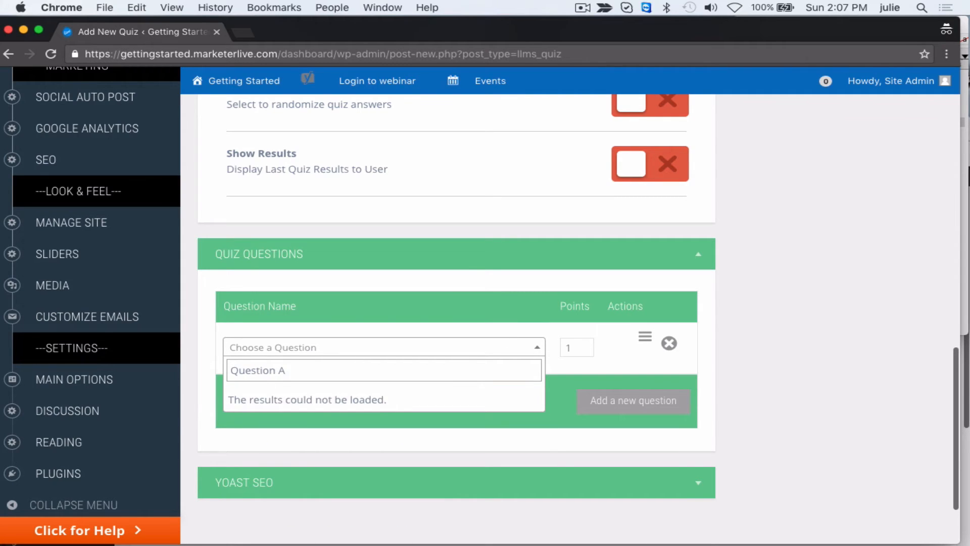
key("BackSpace")
key("Return")
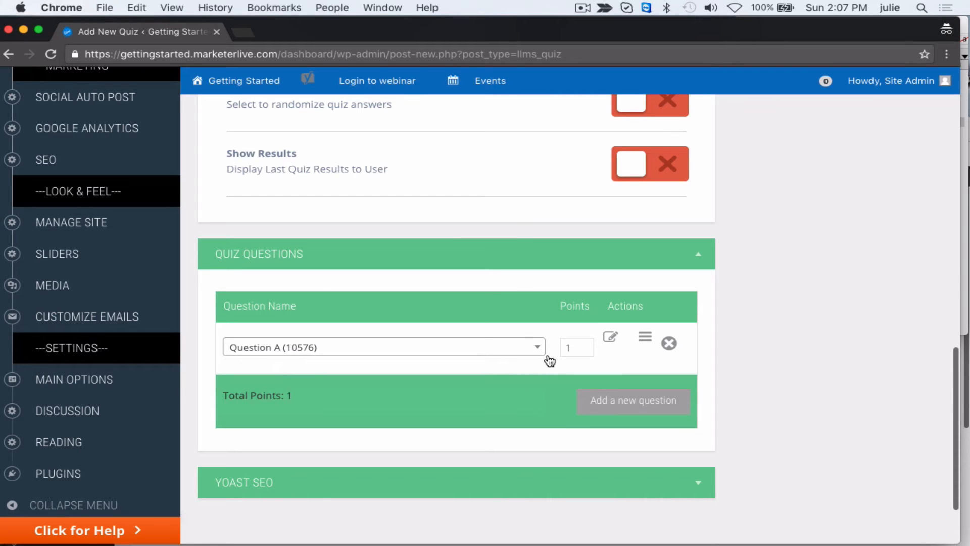
- Add a second question row to the quiz and assign Question B to it
left_click(629, 402)
left_click(478, 400)
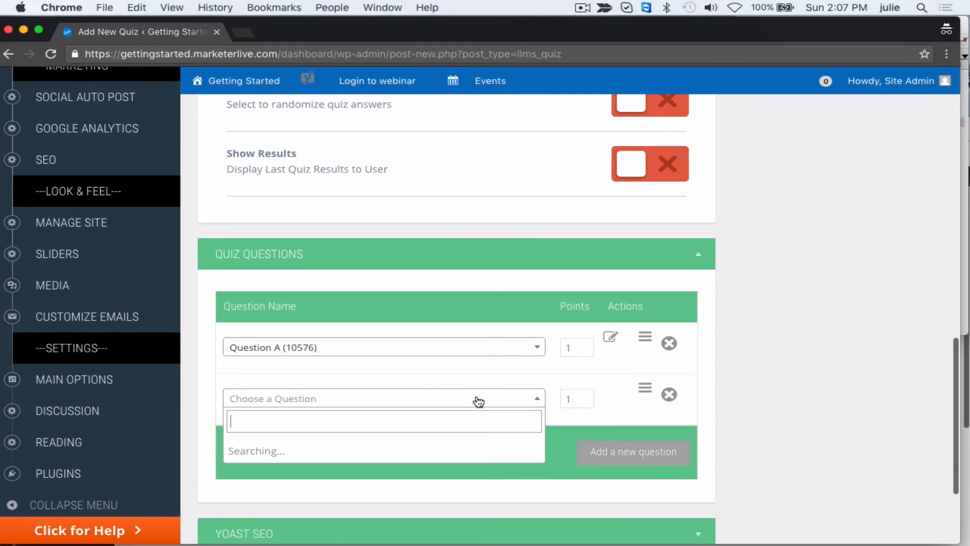
type("Question B")
left_click(428, 452)
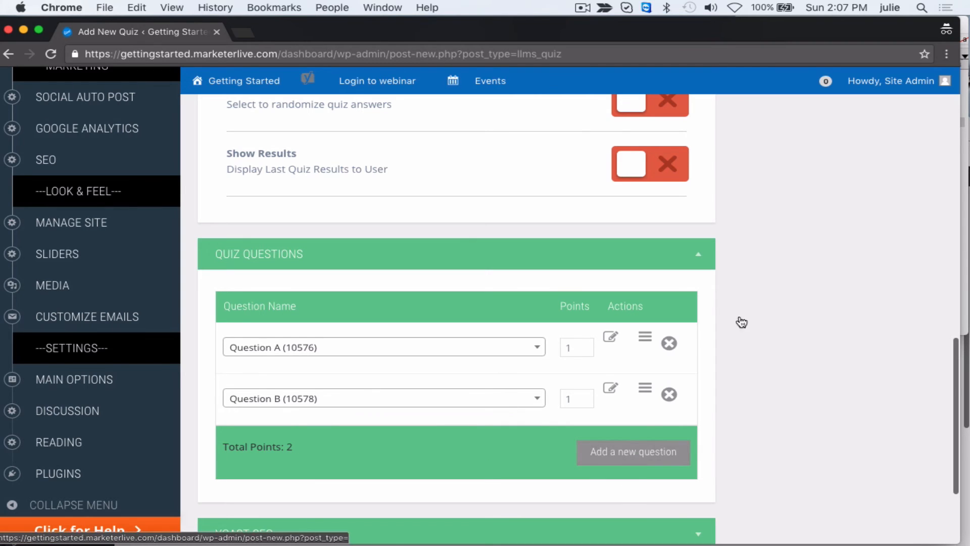
- Search the first quiz row's question list for "Question A", copied from the TextEdit note, and clear the search without changing the selection
left_click(965, 34)
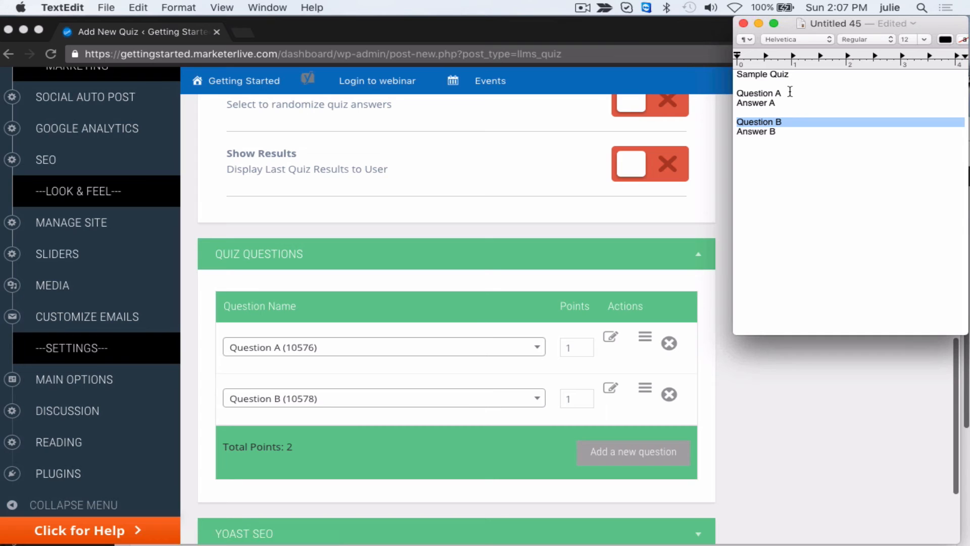
triple_click(758, 93)
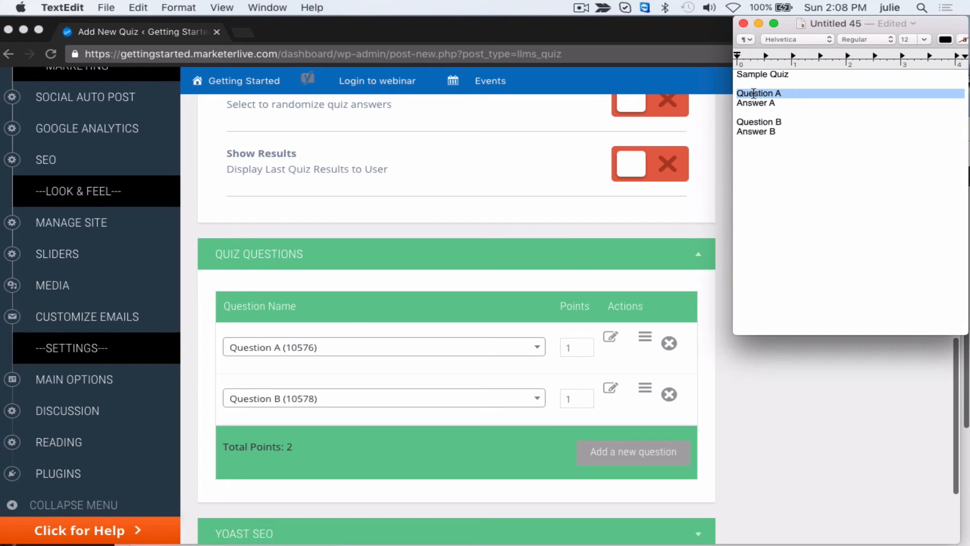
key("super+c")
left_click(487, 356)
left_click(487, 357)
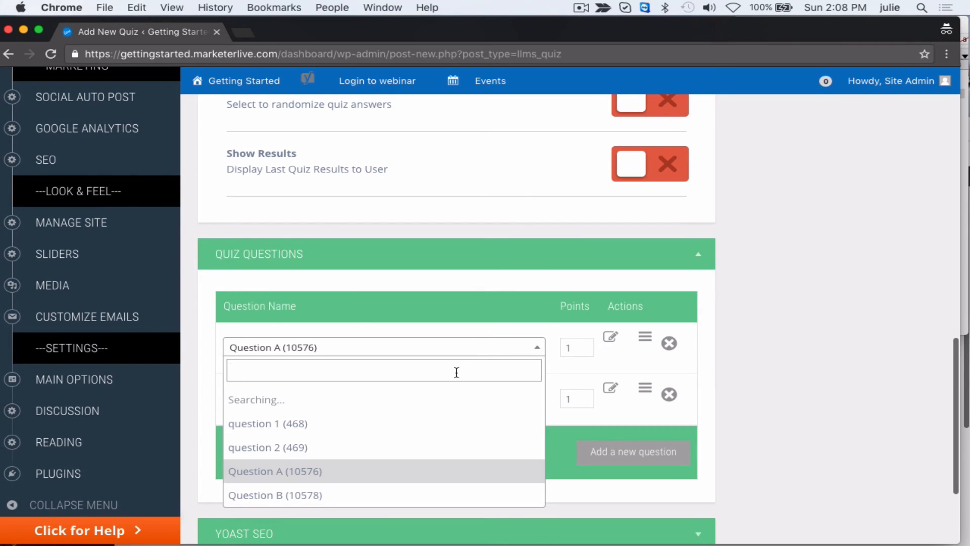
key("super+v")
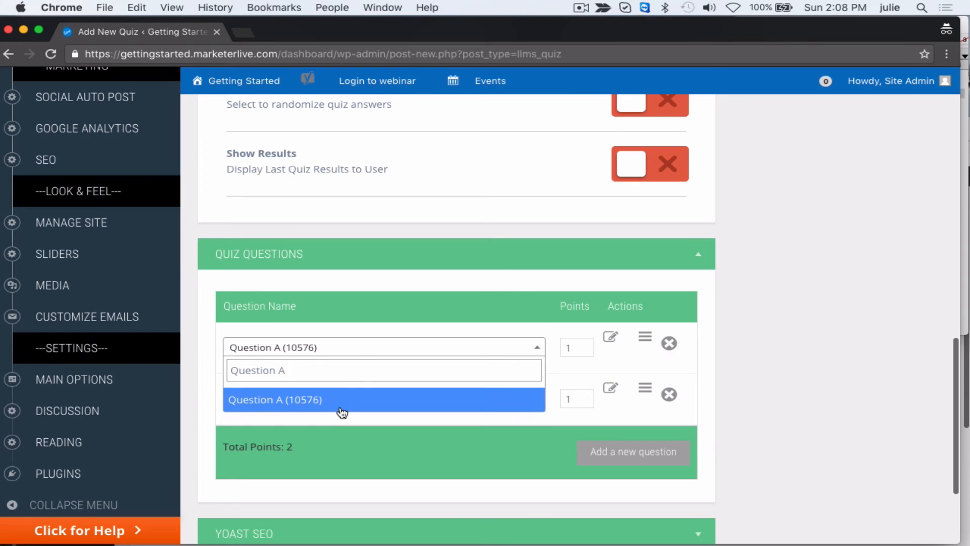
left_click_drag(375, 377, 227, 373)
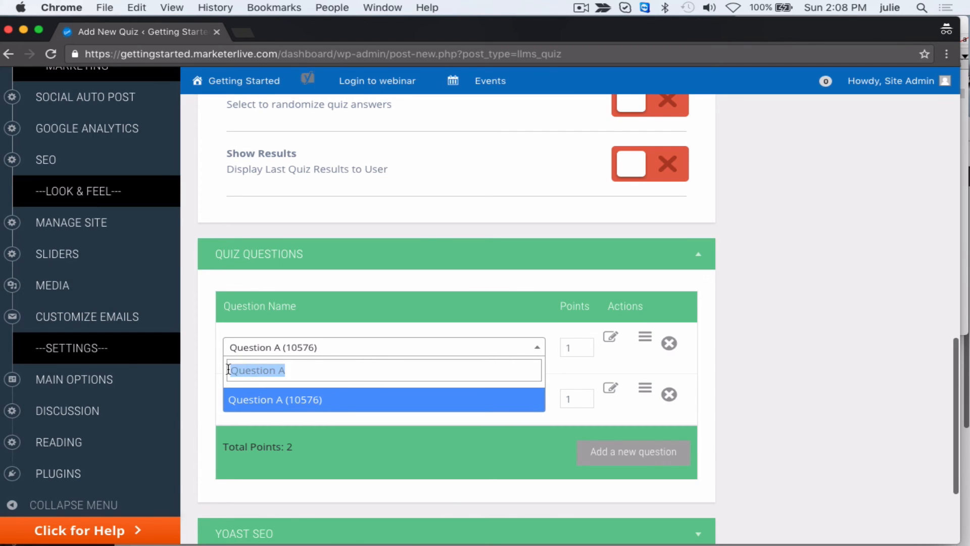
key("BackSpace")
left_click(713, 417)
- Publish the Example Quiz with its two assigned questions
scroll(663, 455, "down", 2)
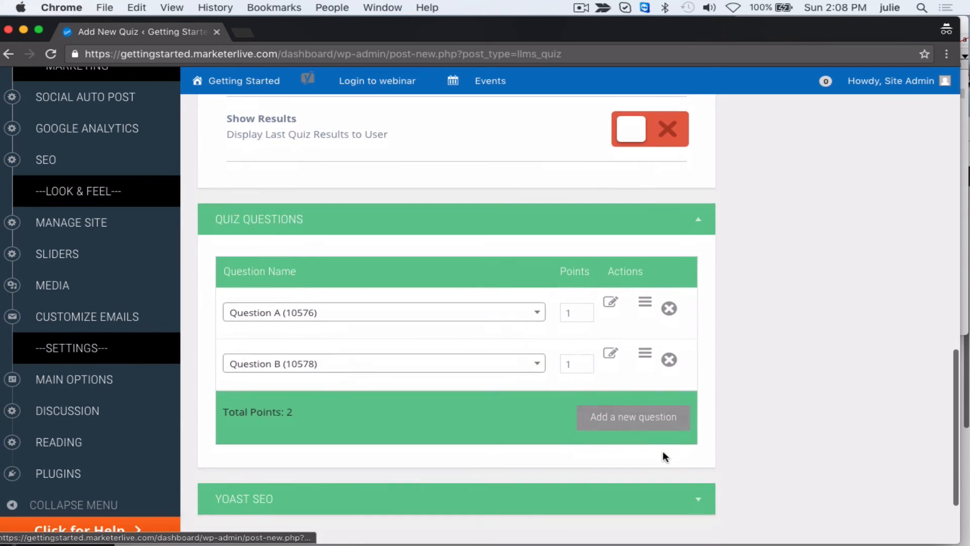
scroll(815, 365, "down", 1)
scroll(814, 363, "down", 2)
scroll(814, 363, "up", 15)
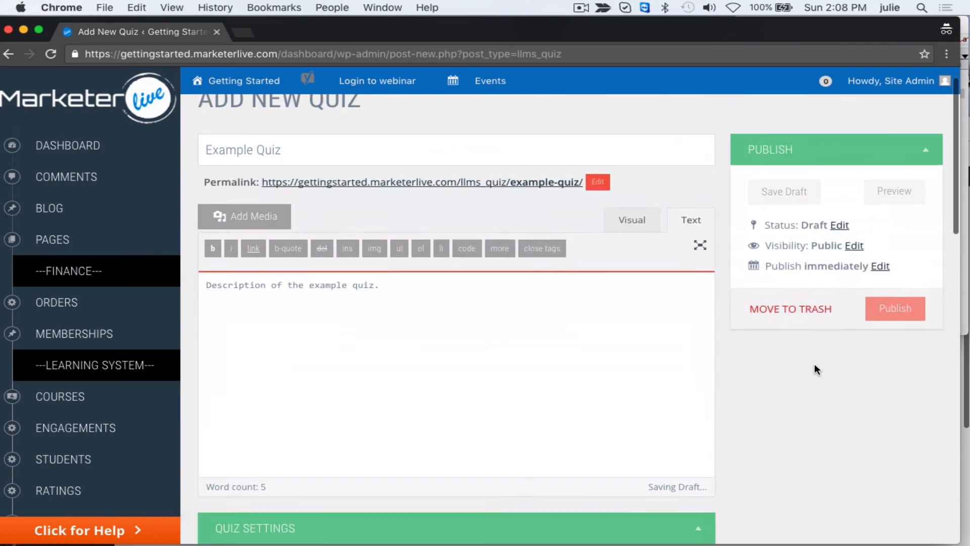
left_click(897, 335)
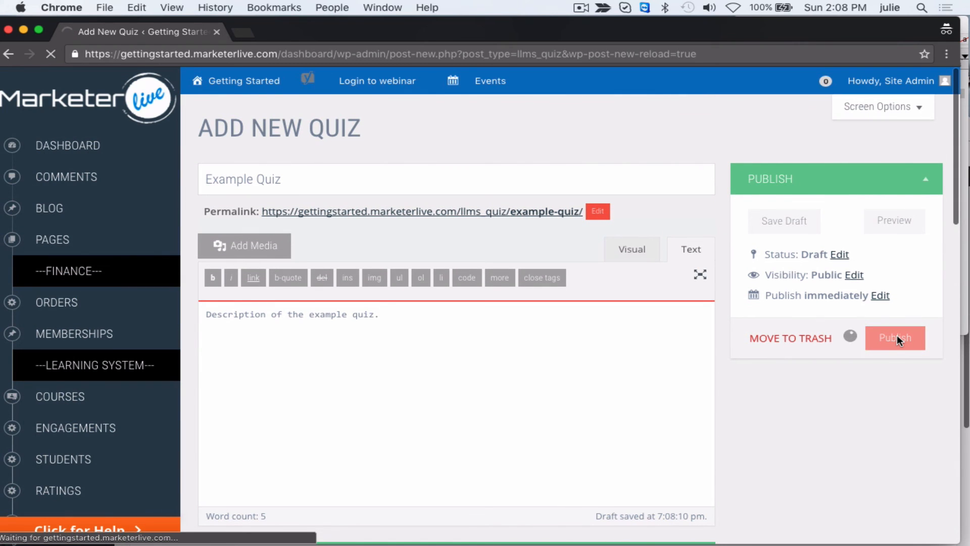